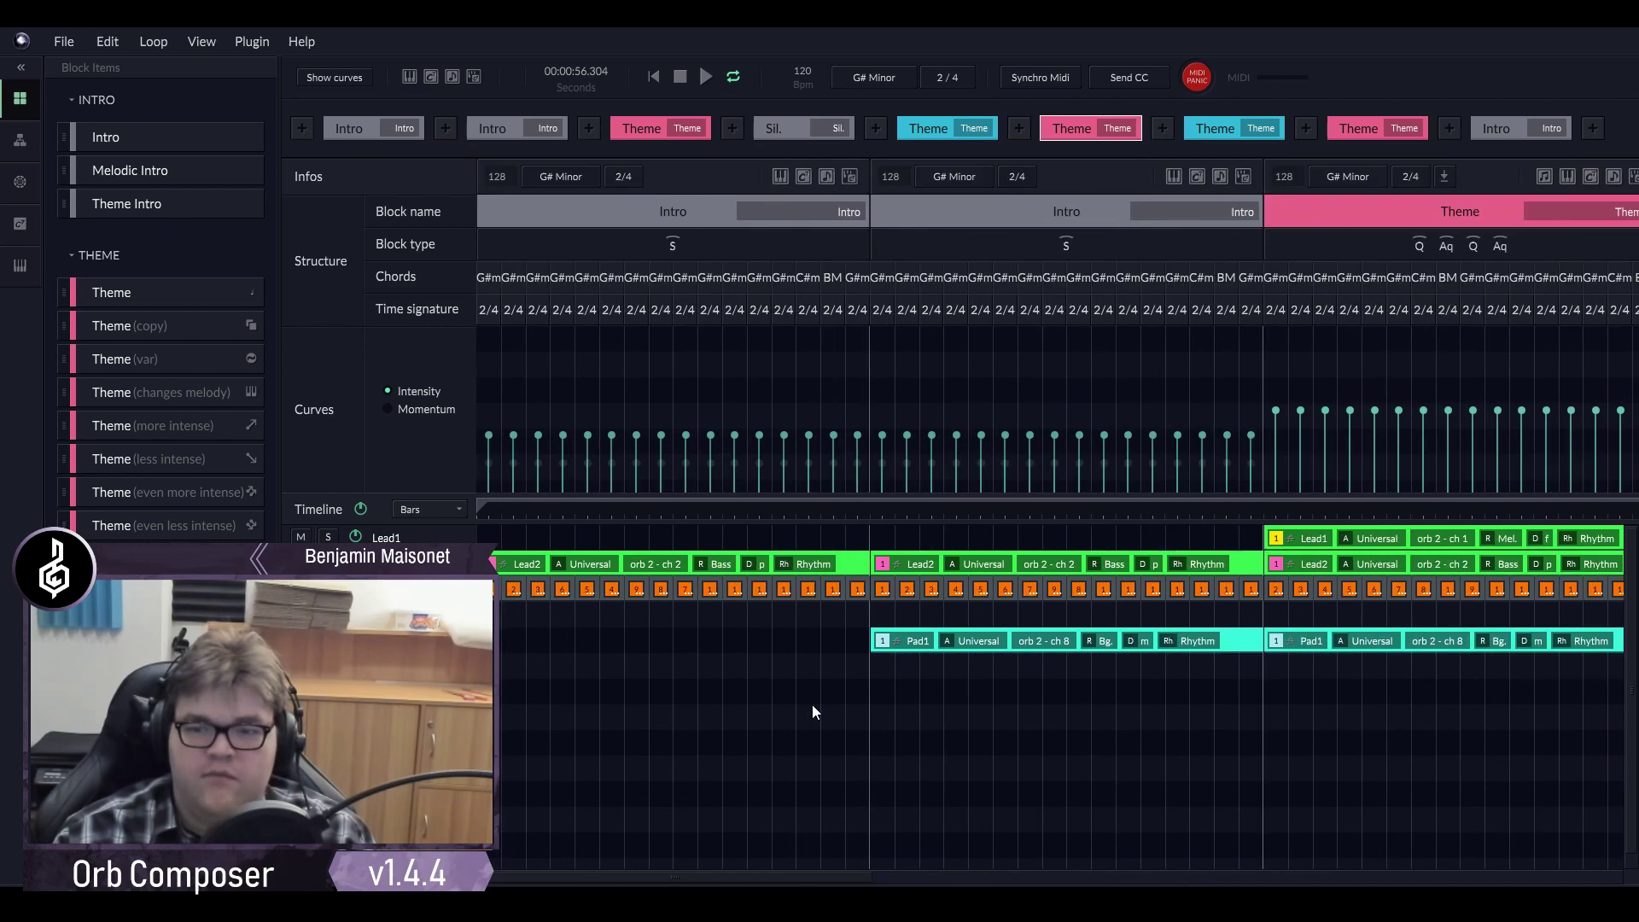
Examine the rhythm pattern of the first Synth1 clip in the first Intro block.
{"action": "scroll", "coordinate": [801, 714], "scroll_direction": "up", "scroll_amount": 2}
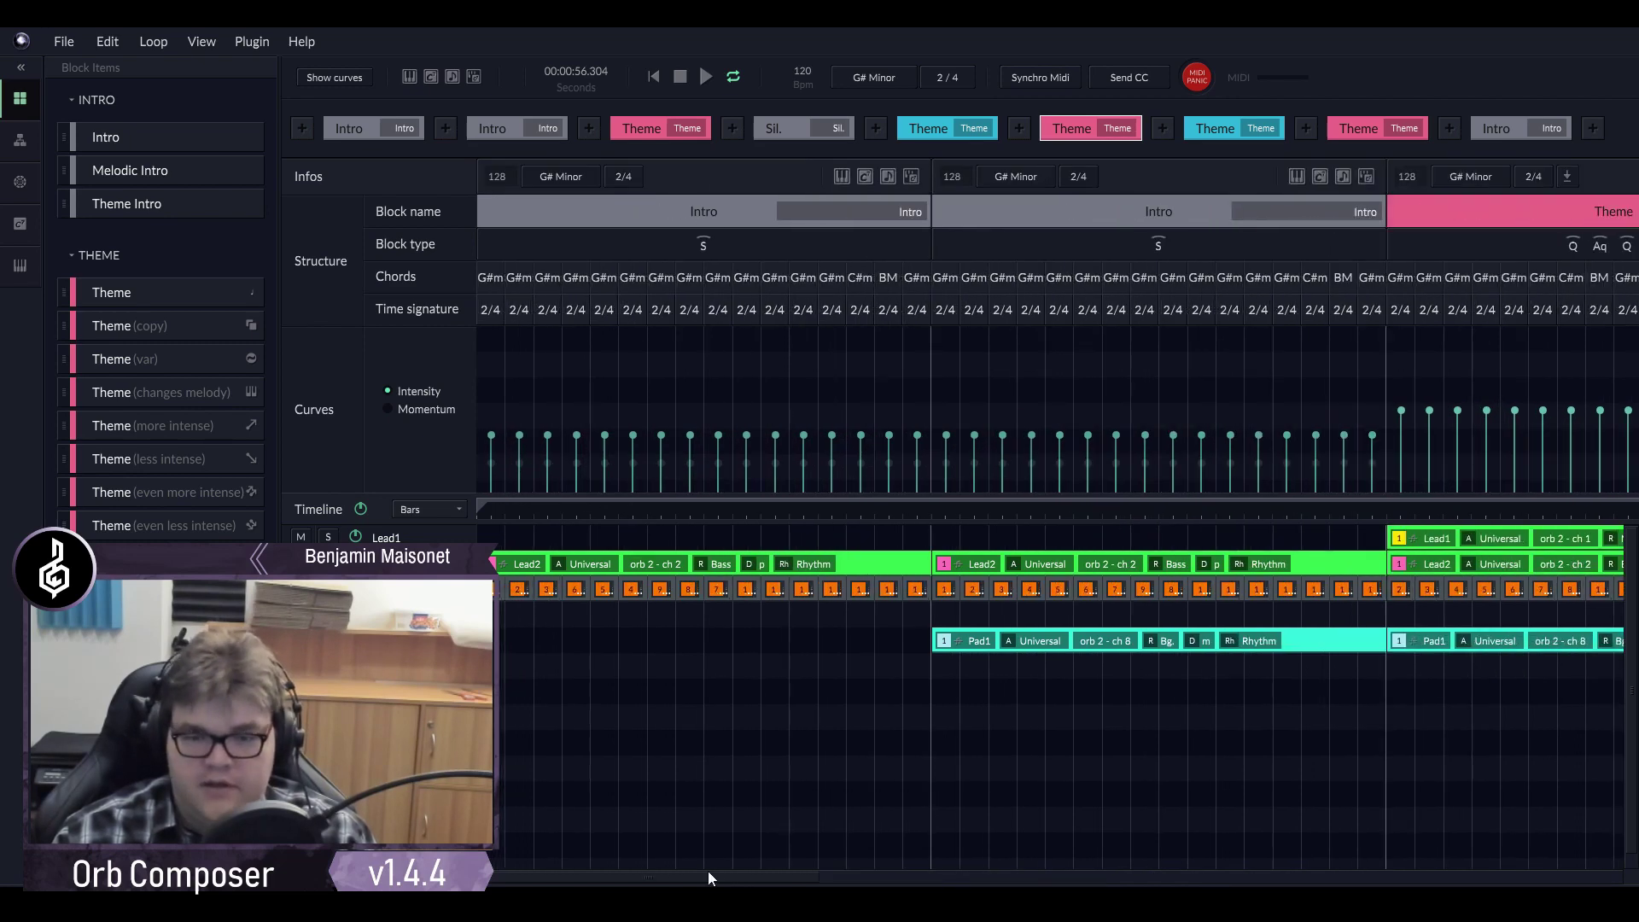
{"action": "left_click_drag", "start_coordinate": [709, 877], "coordinate": [641, 840]}
{"action": "scroll", "coordinate": [592, 649], "scroll_direction": "up", "scroll_amount": 5}
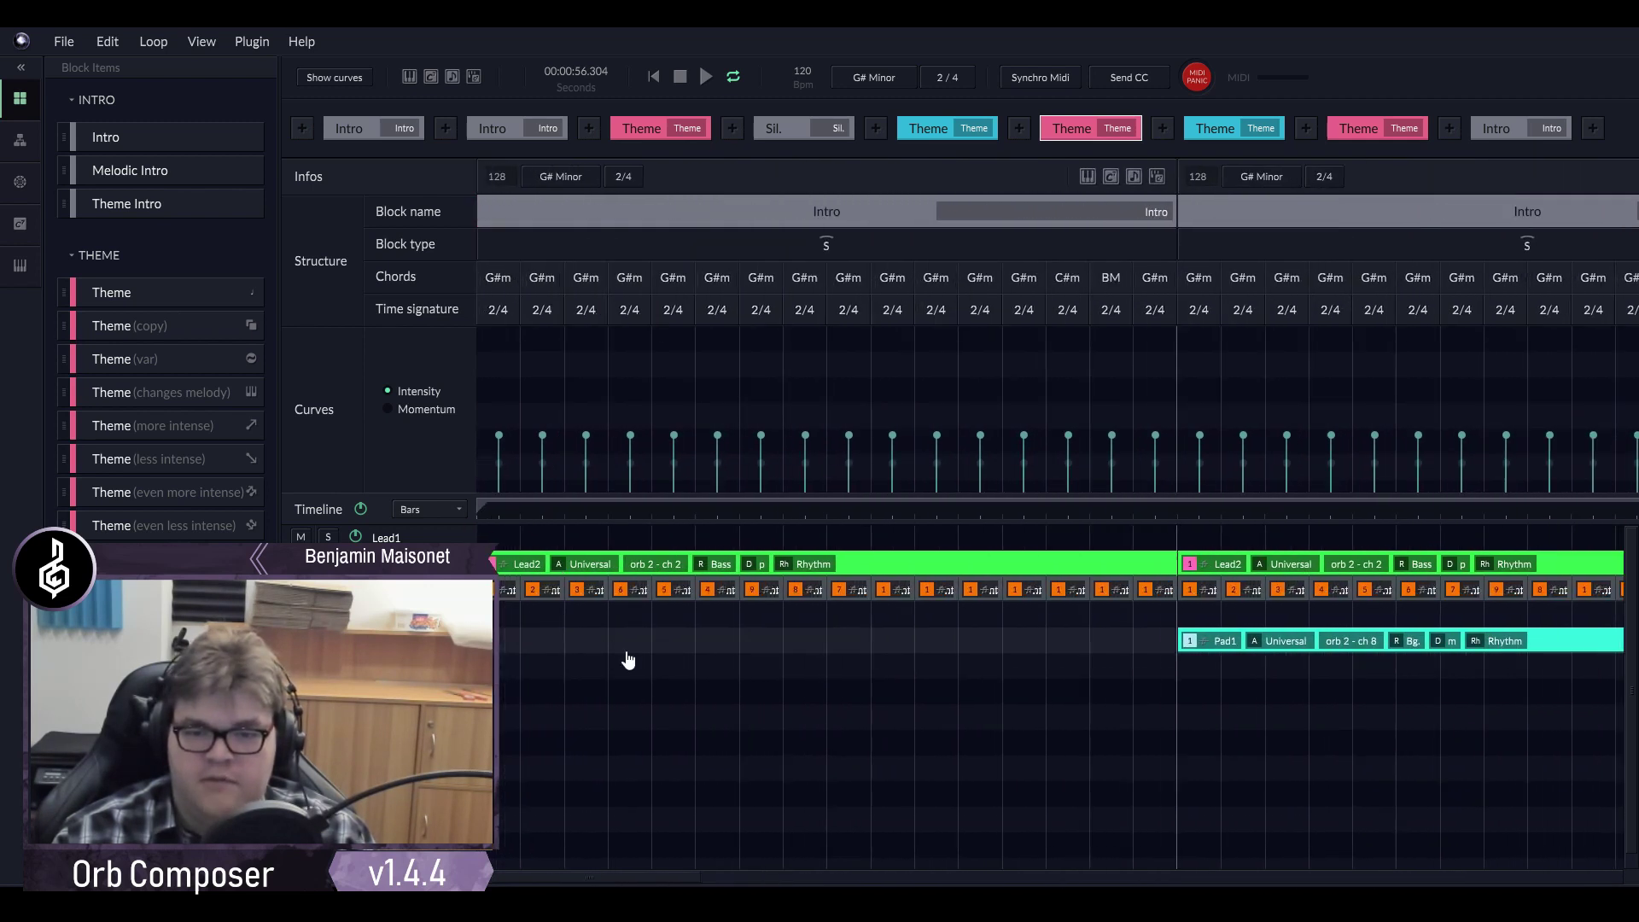
{"action": "scroll", "coordinate": [675, 670], "scroll_direction": "up", "scroll_amount": 1}
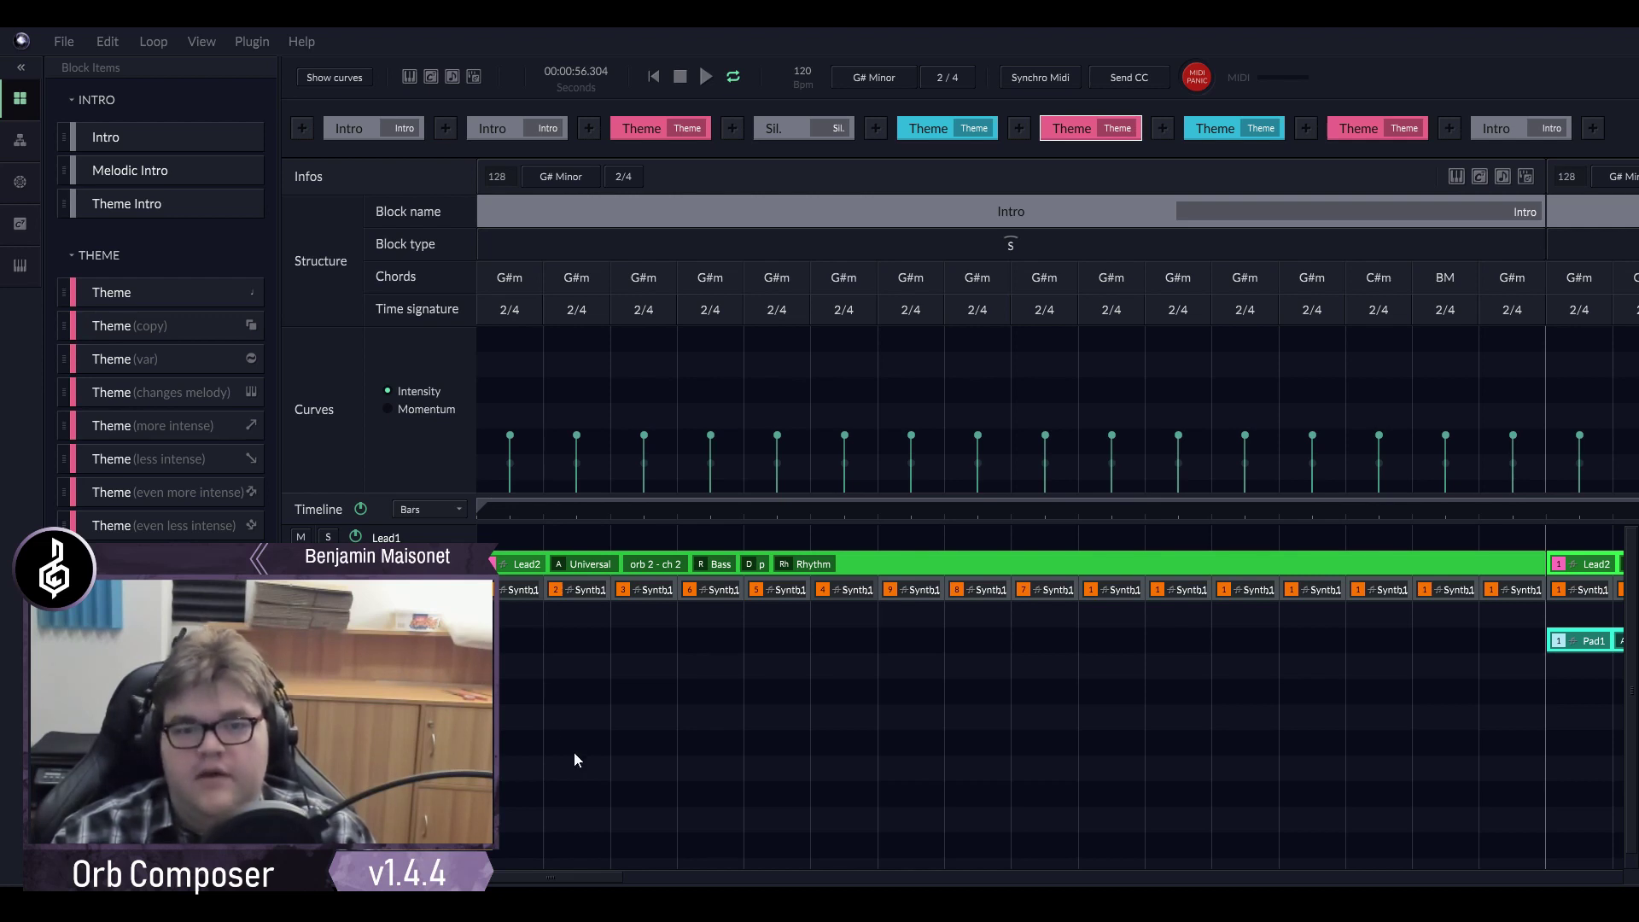
{"action": "double_click", "coordinate": [517, 587]}
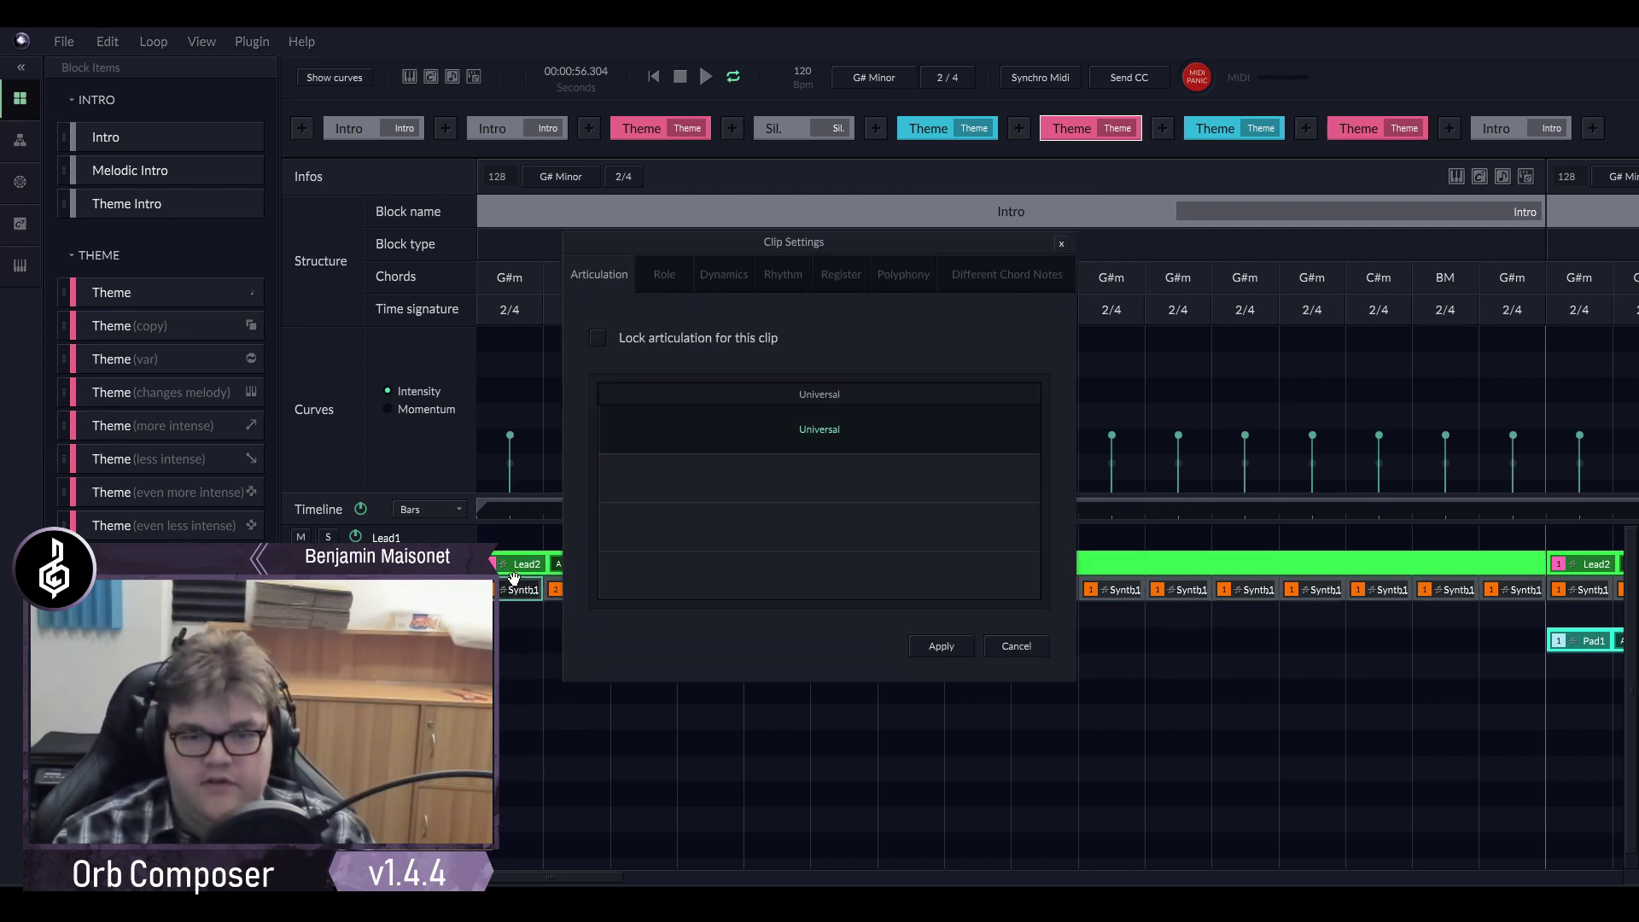
{"action": "left_click", "coordinate": [776, 273]}
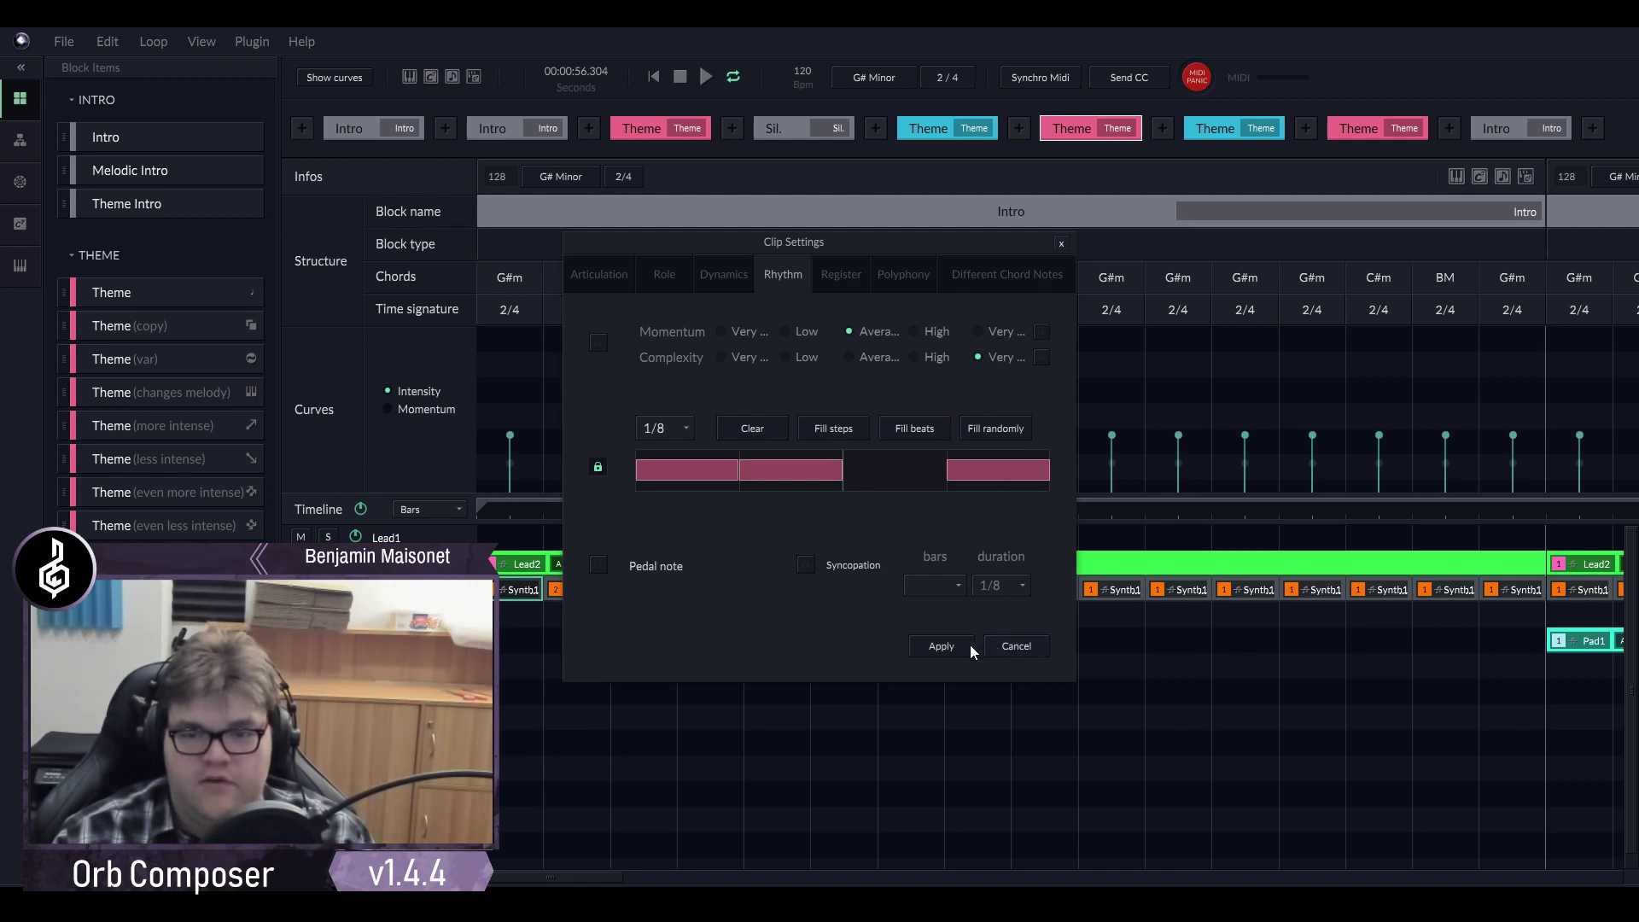
{"action": "left_click", "coordinate": [1004, 646]}
Examine the rhythm patterns of the second and third Synth1 clips in the first Intro block.
{"action": "left_click", "coordinate": [580, 589]}
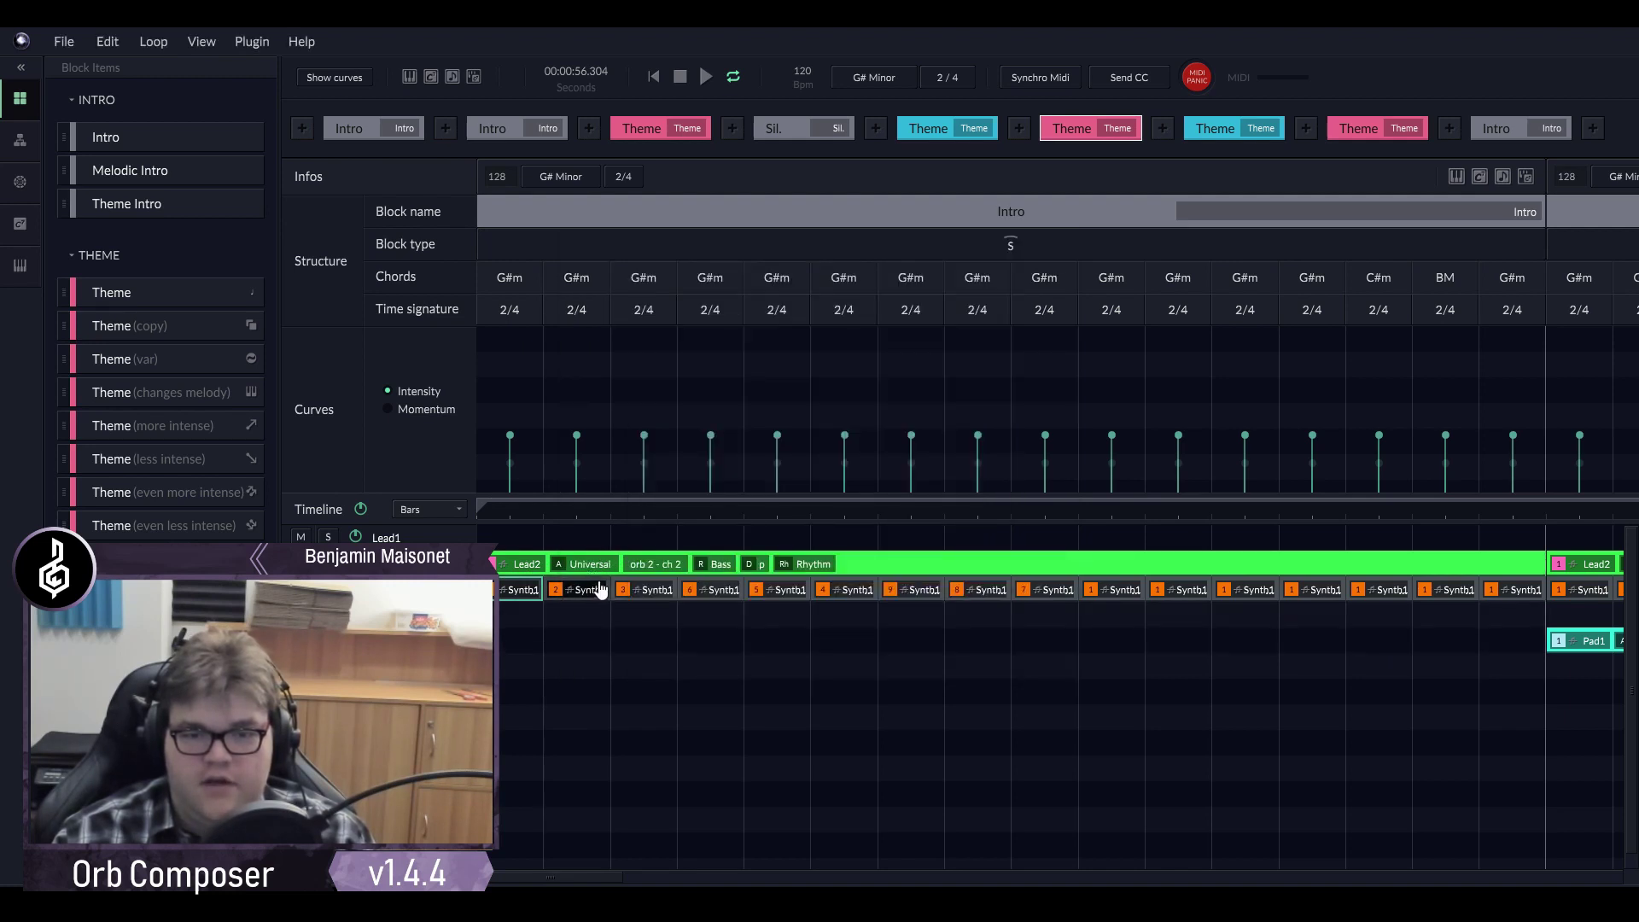
{"action": "left_click", "coordinate": [598, 570]}
{"action": "left_click", "coordinate": [790, 289]}
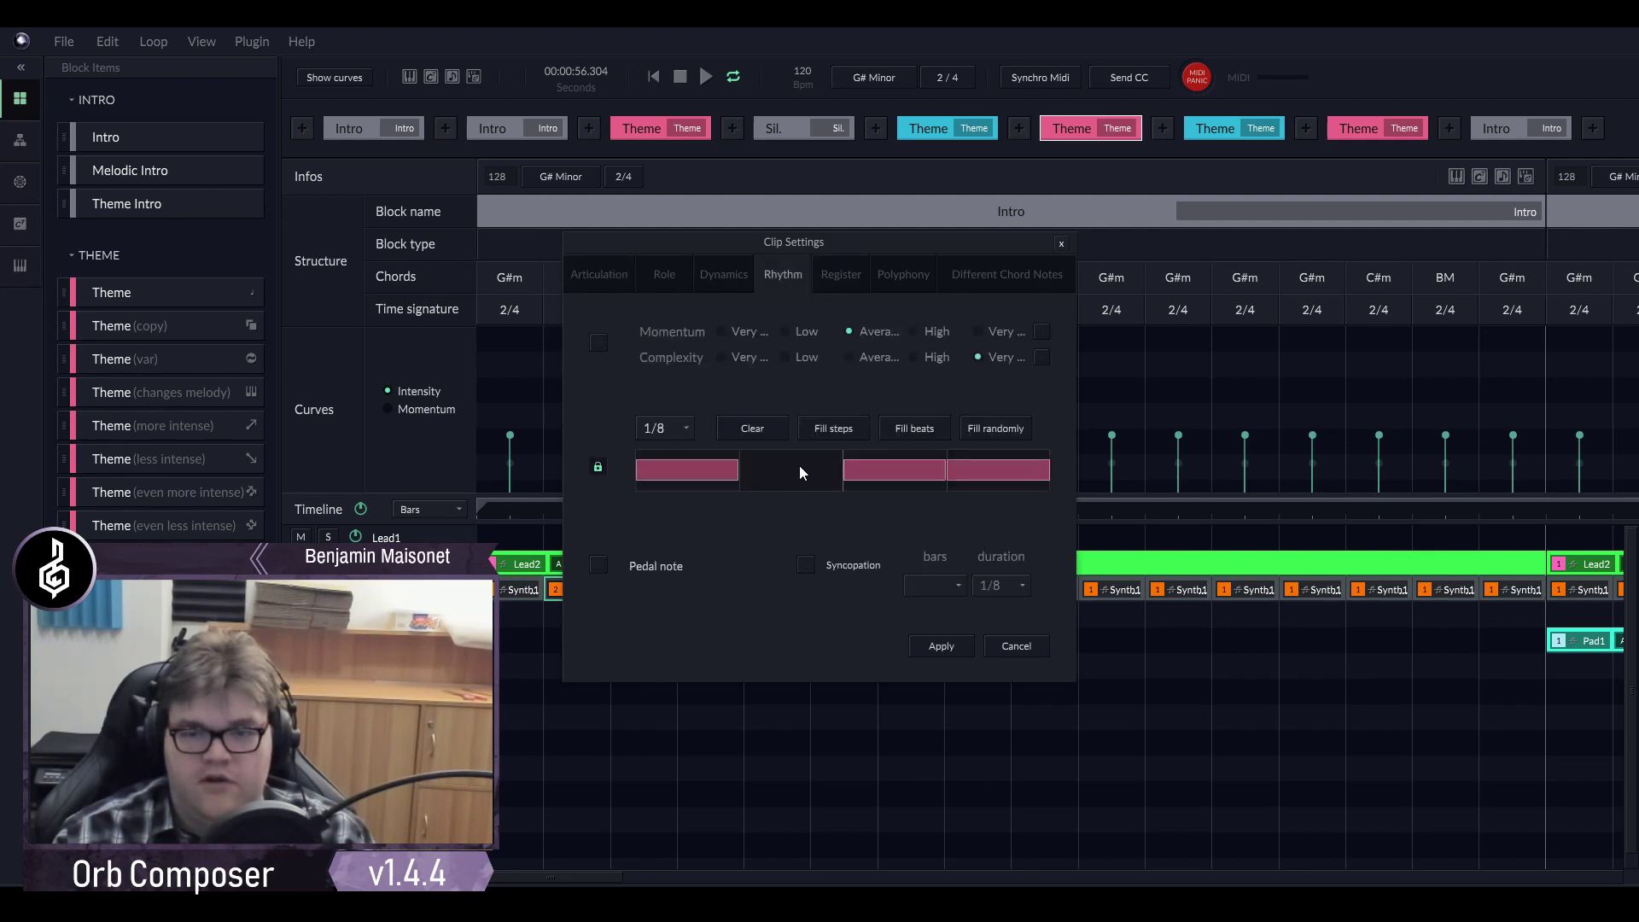
{"action": "left_click", "coordinate": [994, 645]}
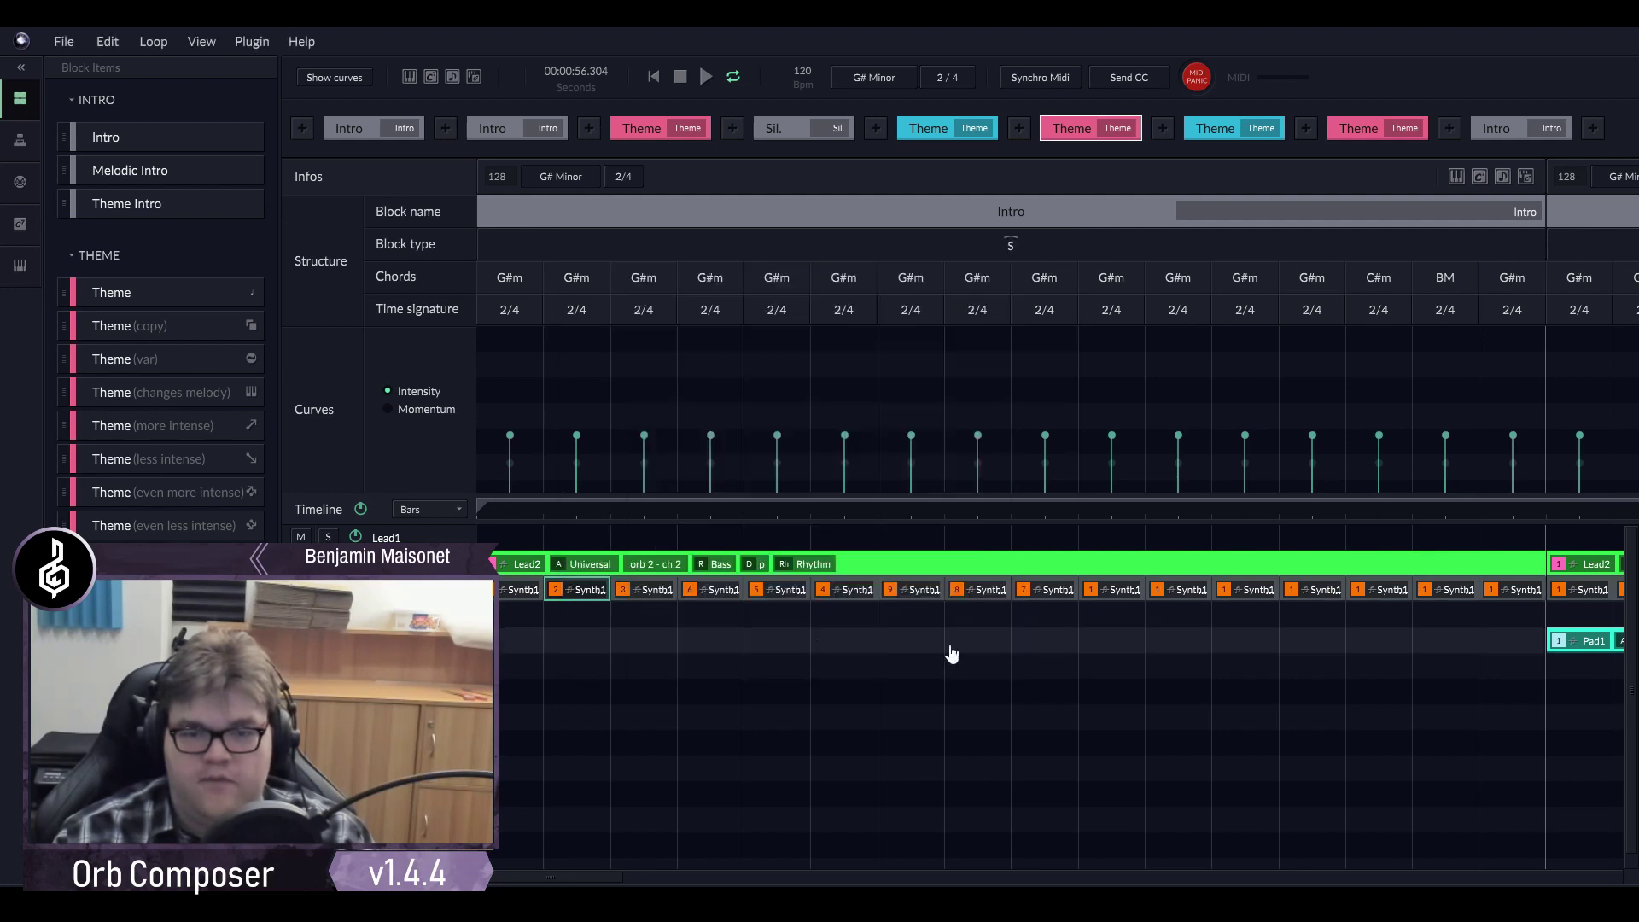
{"action": "left_click", "coordinate": [642, 586]}
{"action": "left_click", "coordinate": [781, 274]}
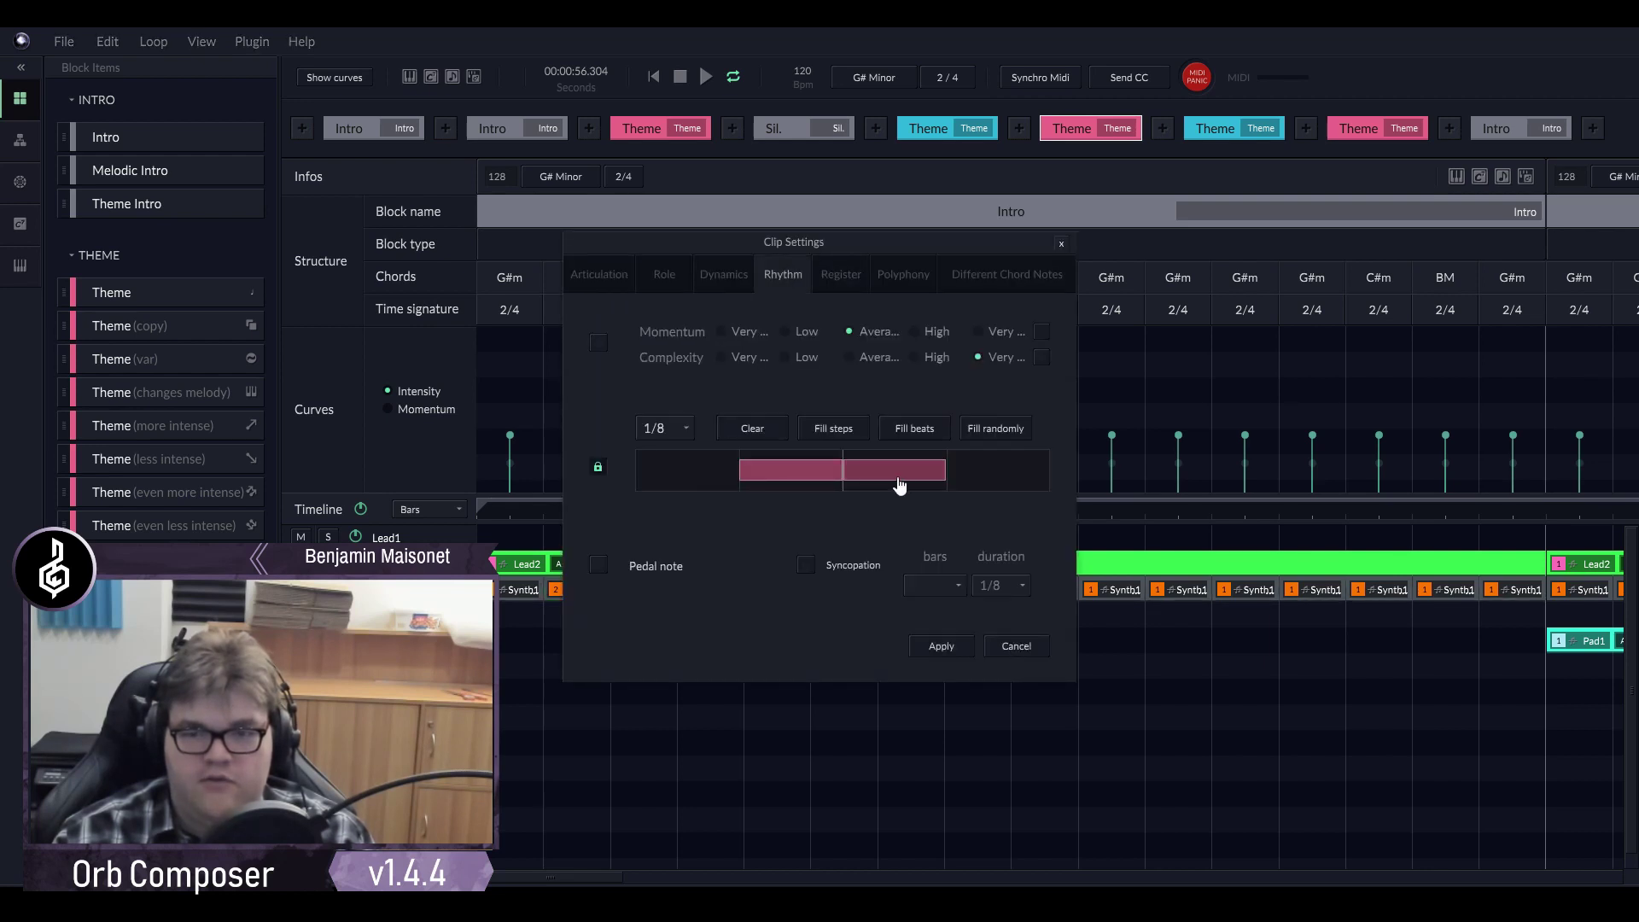
{"action": "left_click", "coordinate": [947, 643]}
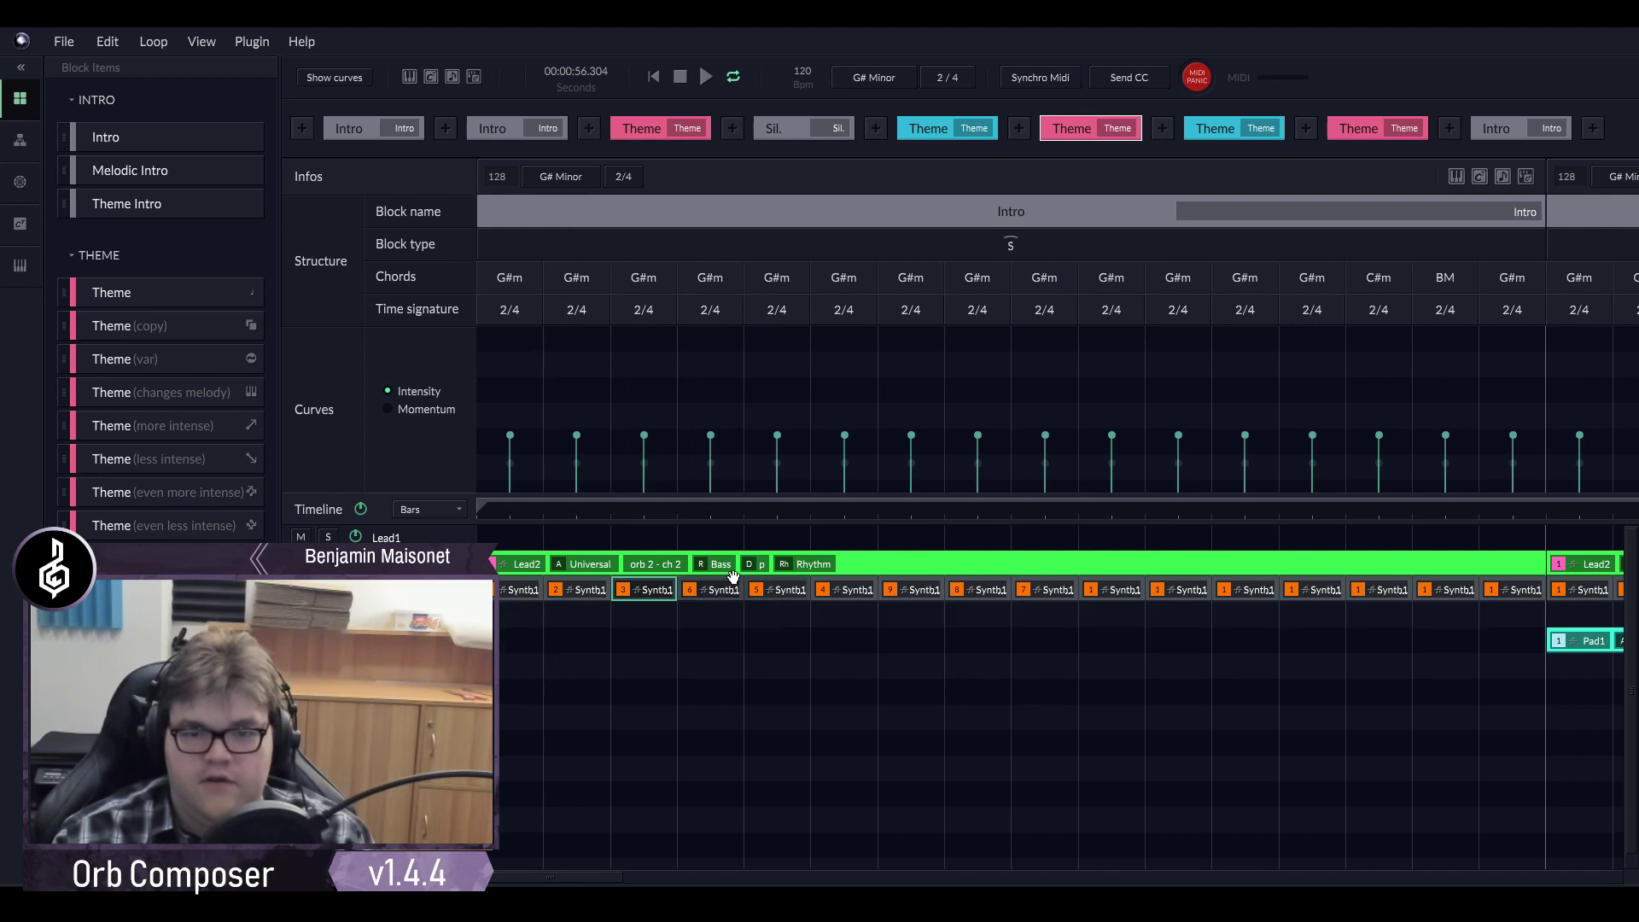
Examine the rhythm pattern of the fourth Synth1 clip in the first Intro block.
{"action": "double_click", "coordinate": [702, 572]}
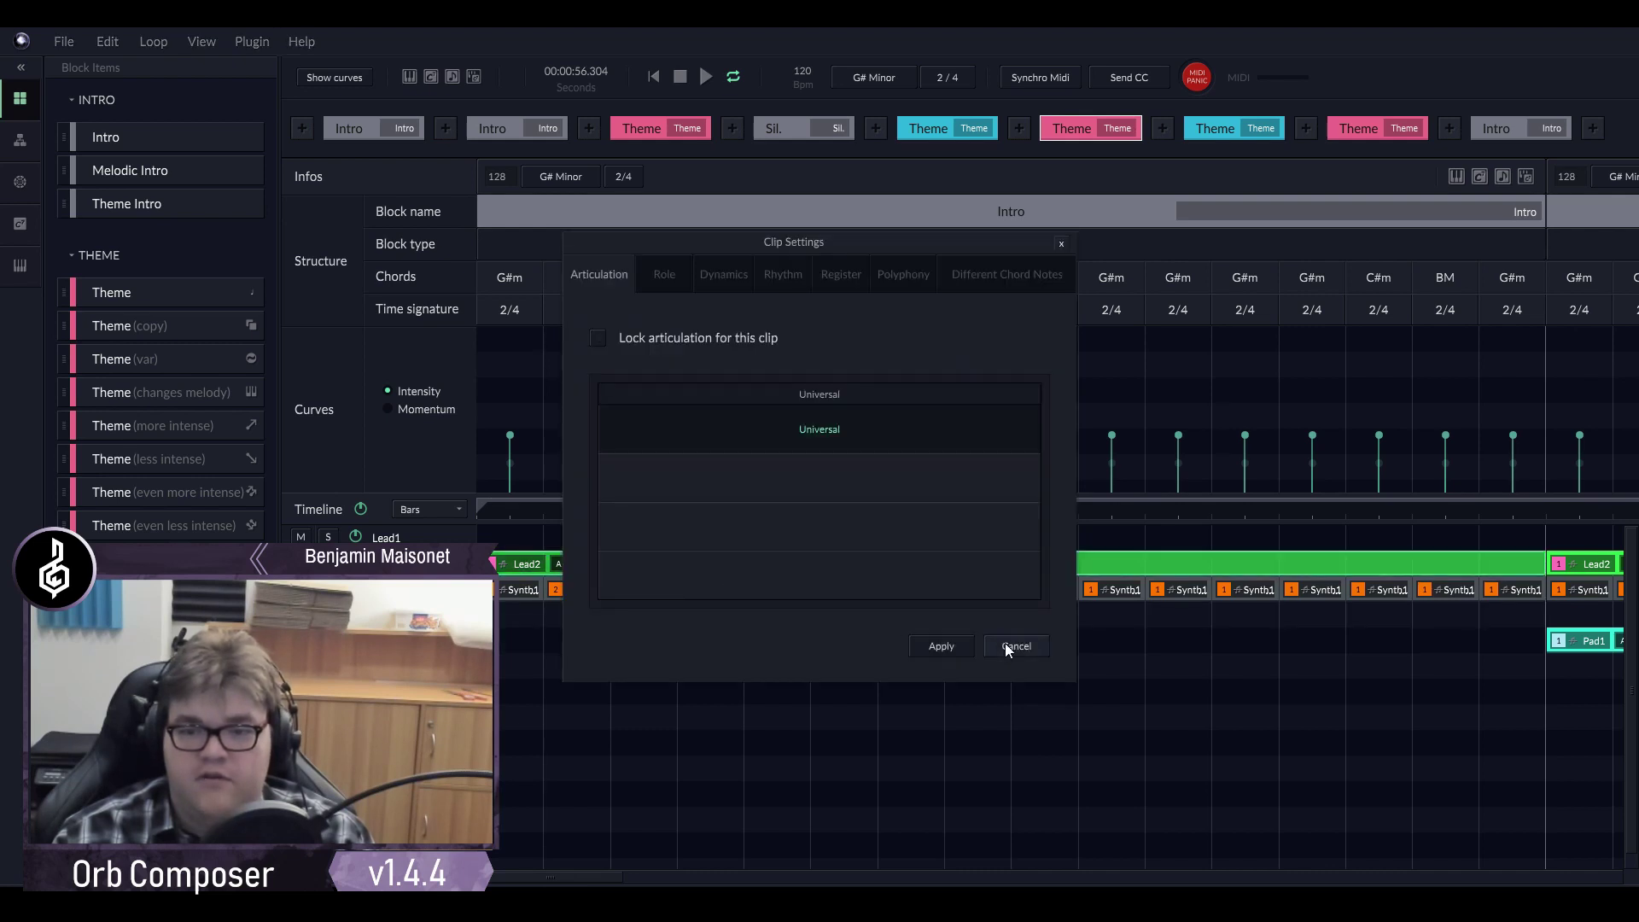
{"action": "left_click", "coordinate": [1012, 646]}
{"action": "double_click", "coordinate": [698, 582]}
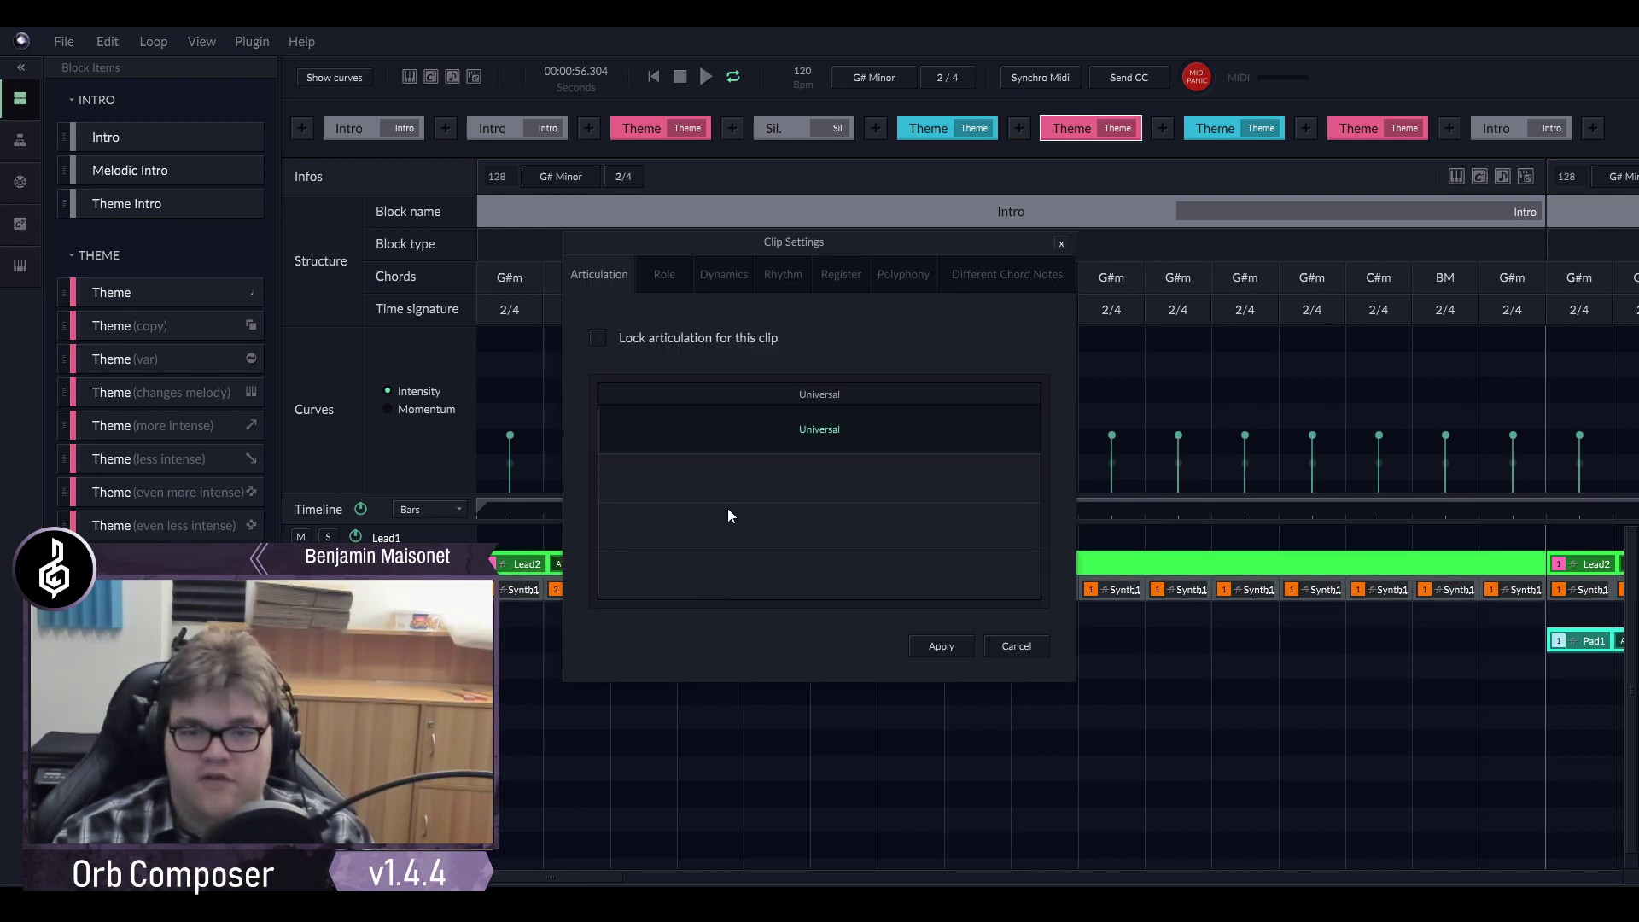
{"action": "left_click", "coordinate": [785, 275]}
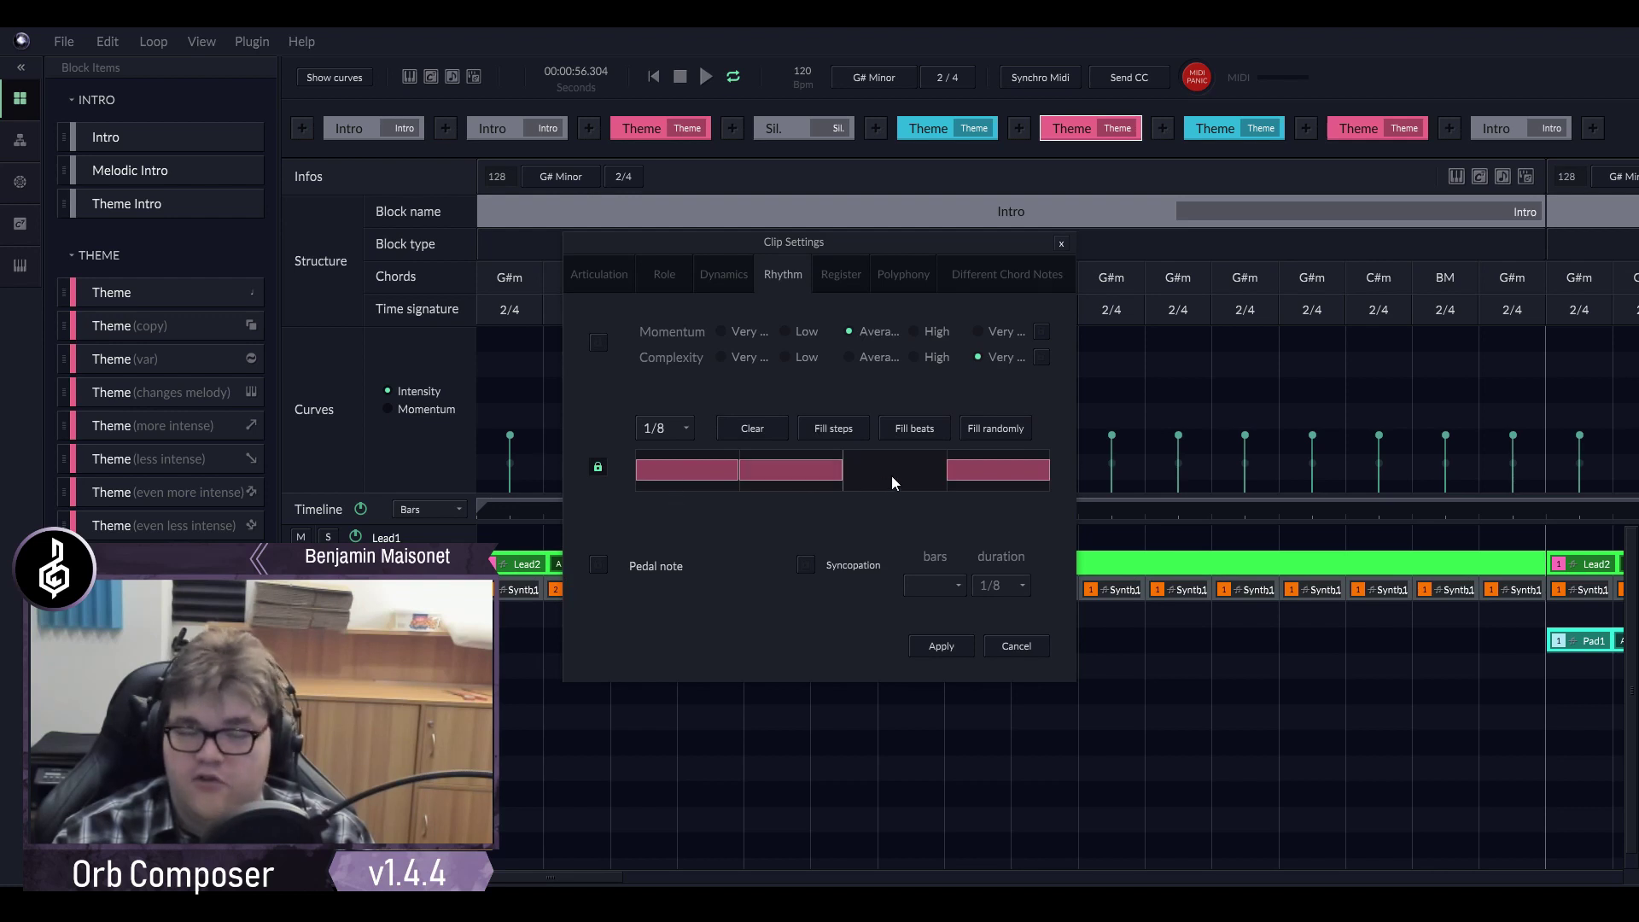
{"action": "left_click", "coordinate": [997, 642]}
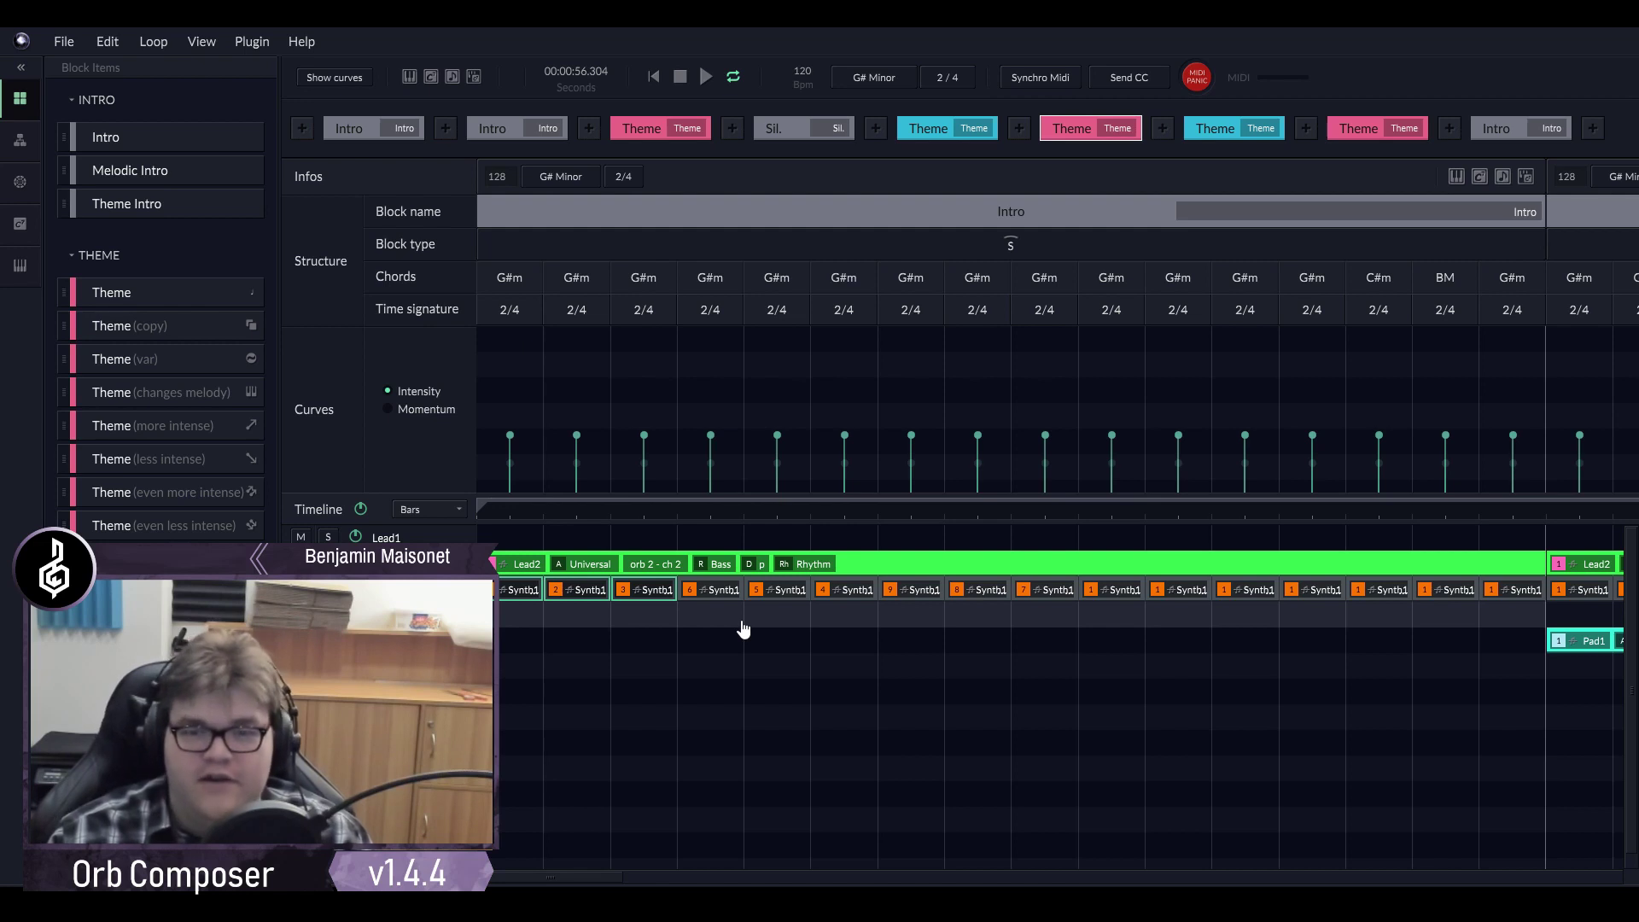
Place the playhead at 00:00:12.144, near the end of the first Intro block.
{"action": "scroll", "coordinate": [698, 640], "scroll_direction": "down", "scroll_amount": 1}
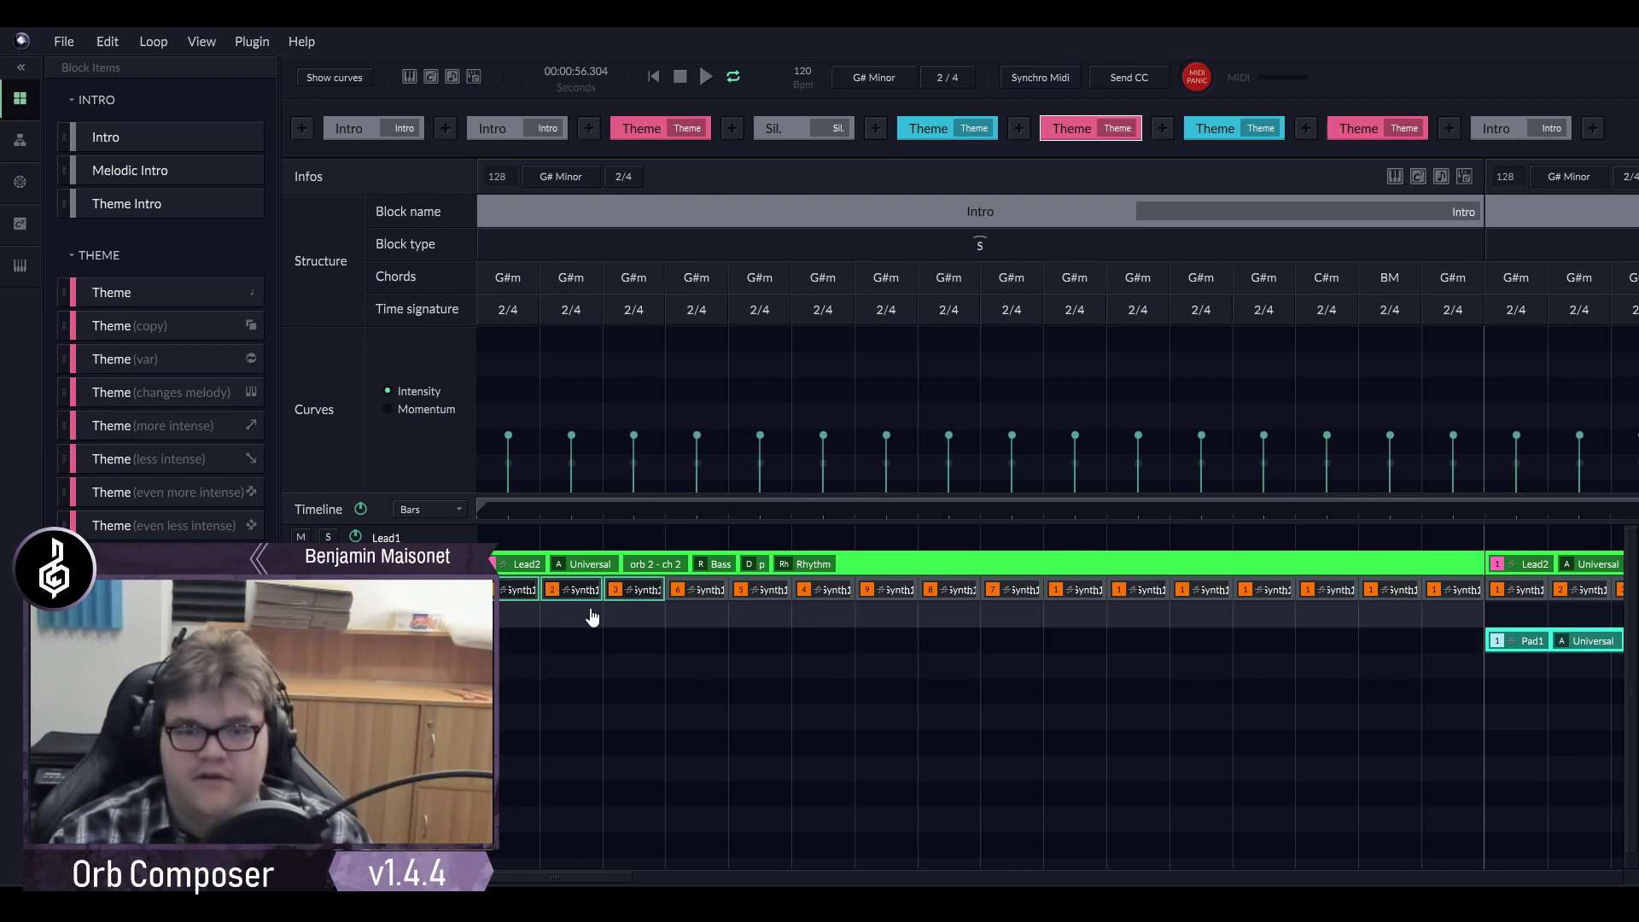
{"action": "left_click_drag", "start_coordinate": [585, 877], "coordinate": [644, 838]}
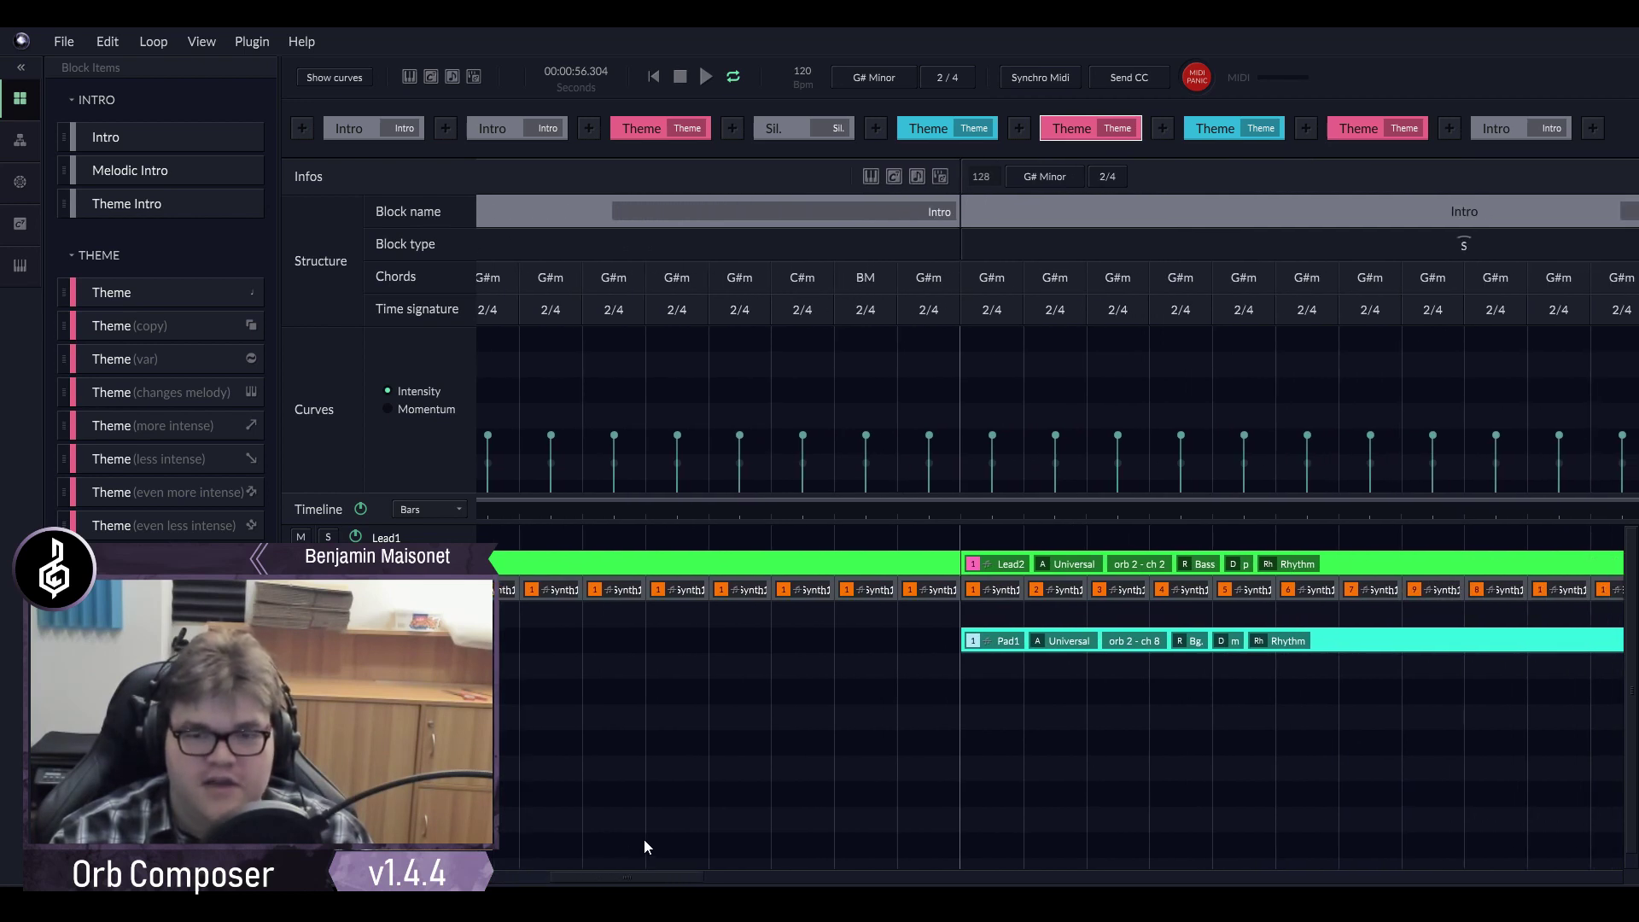
{"action": "left_click", "coordinate": [769, 515]}
{"action": "scroll", "coordinate": [693, 725], "scroll_direction": "down", "scroll_amount": 4}
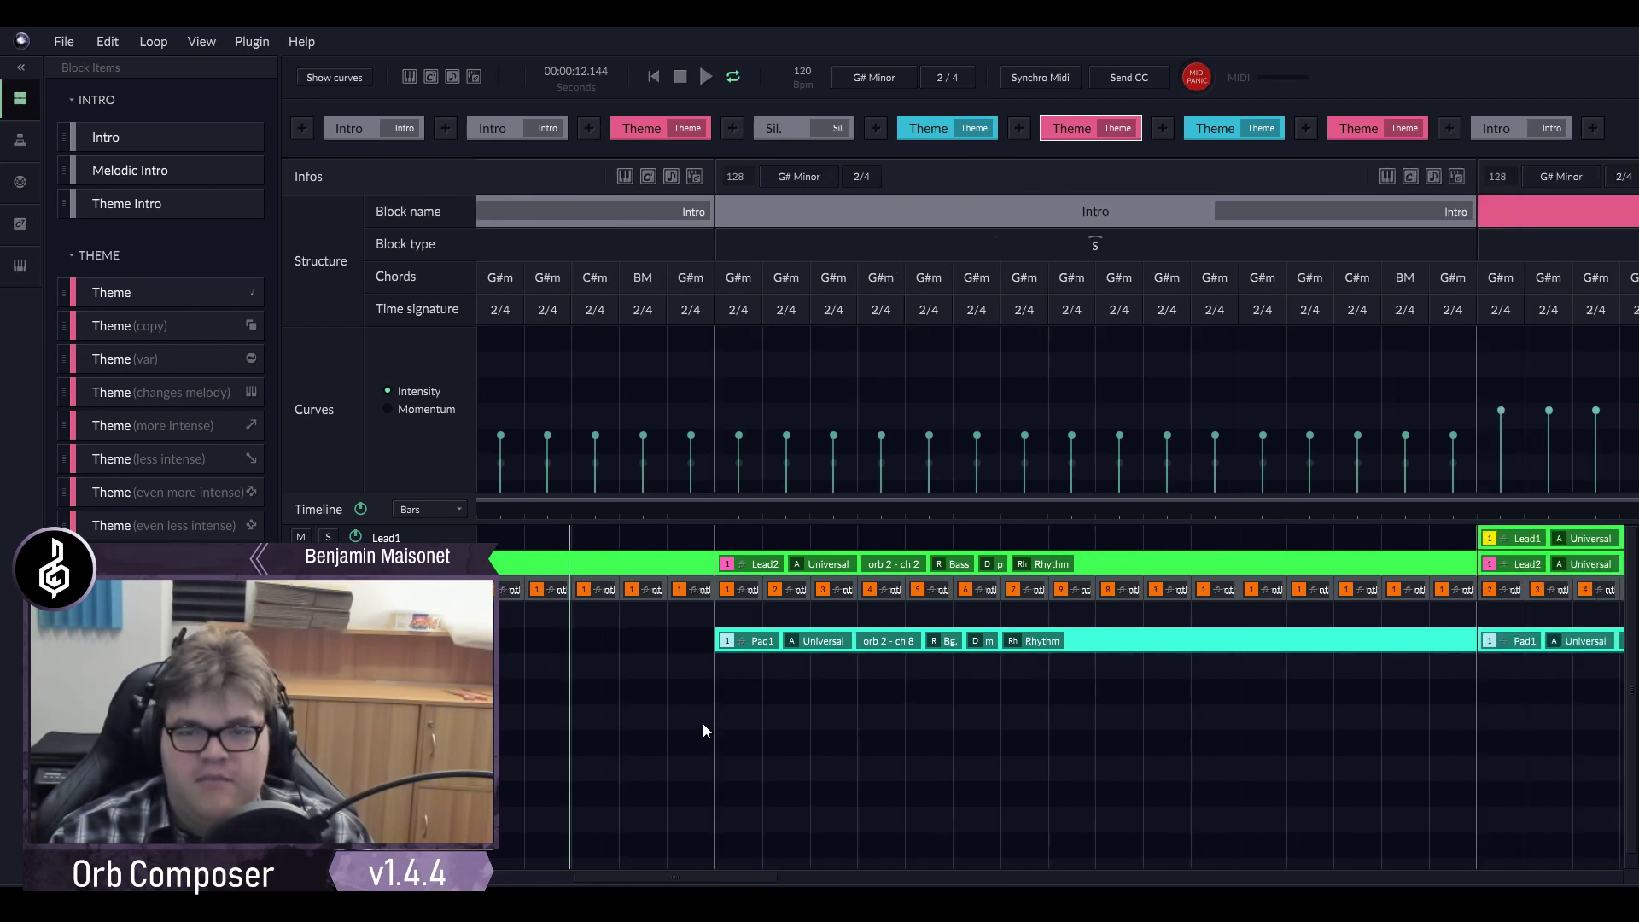
{"action": "scroll", "coordinate": [704, 734], "scroll_direction": "down", "scroll_amount": 1}
{"action": "left_click_drag", "start_coordinate": [702, 882], "coordinate": [572, 884]}
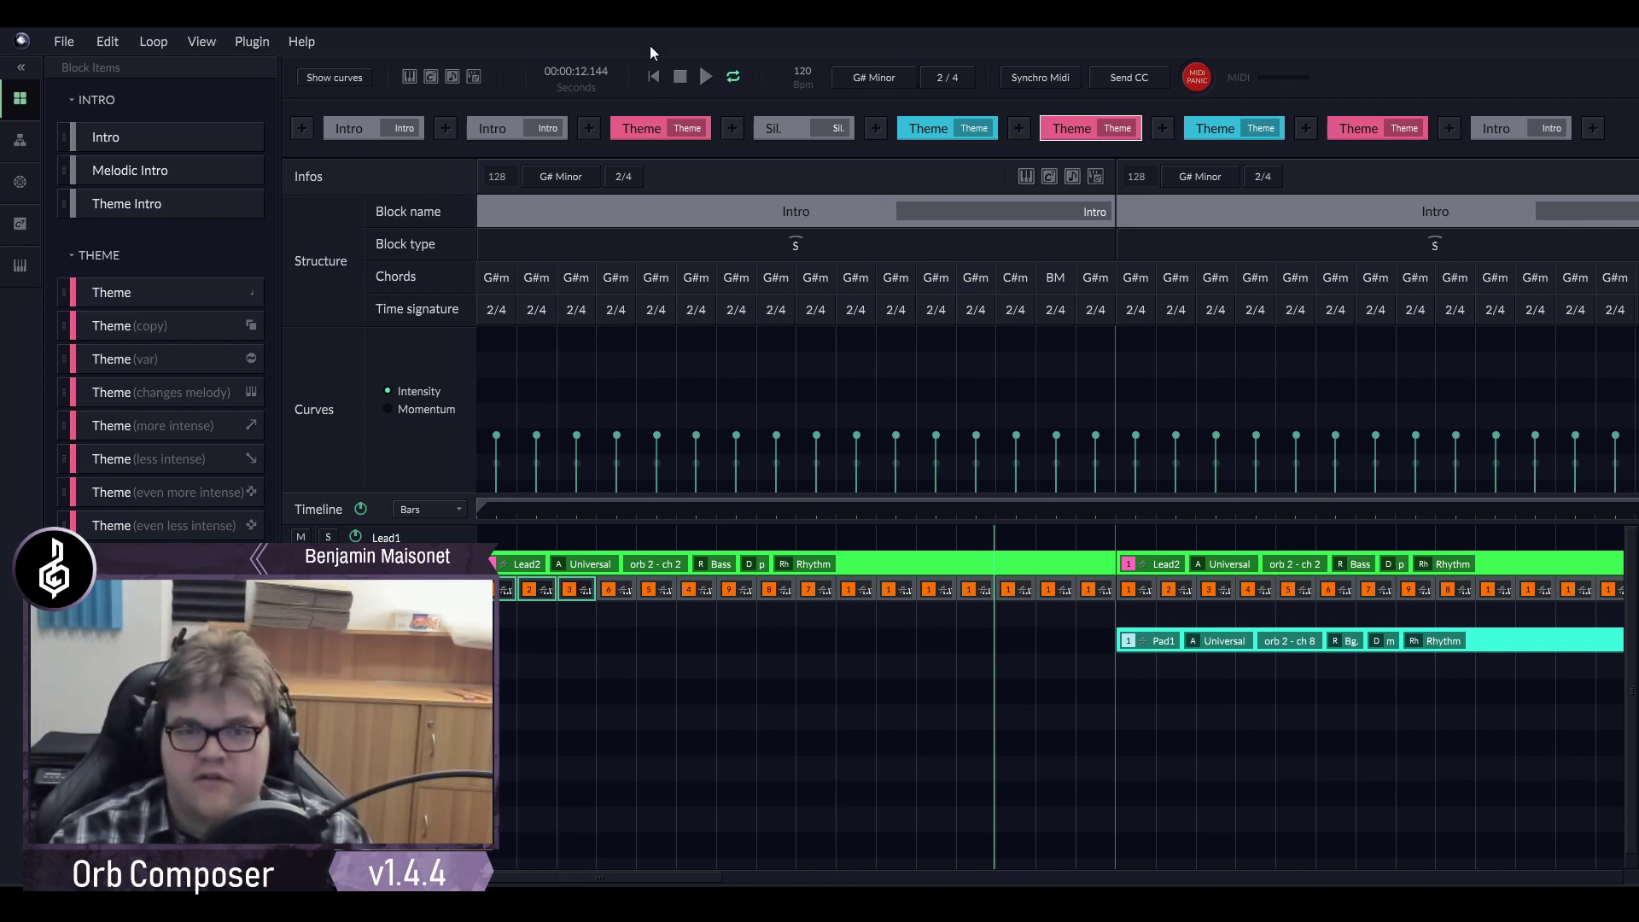
{"action": "mouse_move", "coordinate": [600, 871]}
{"action": "left_mouse_down"}
{"action": "mouse_move", "coordinate": [925, 882]}
{"action": "mouse_move", "coordinate": [584, 864]}
{"action": "left_mouse_up"}
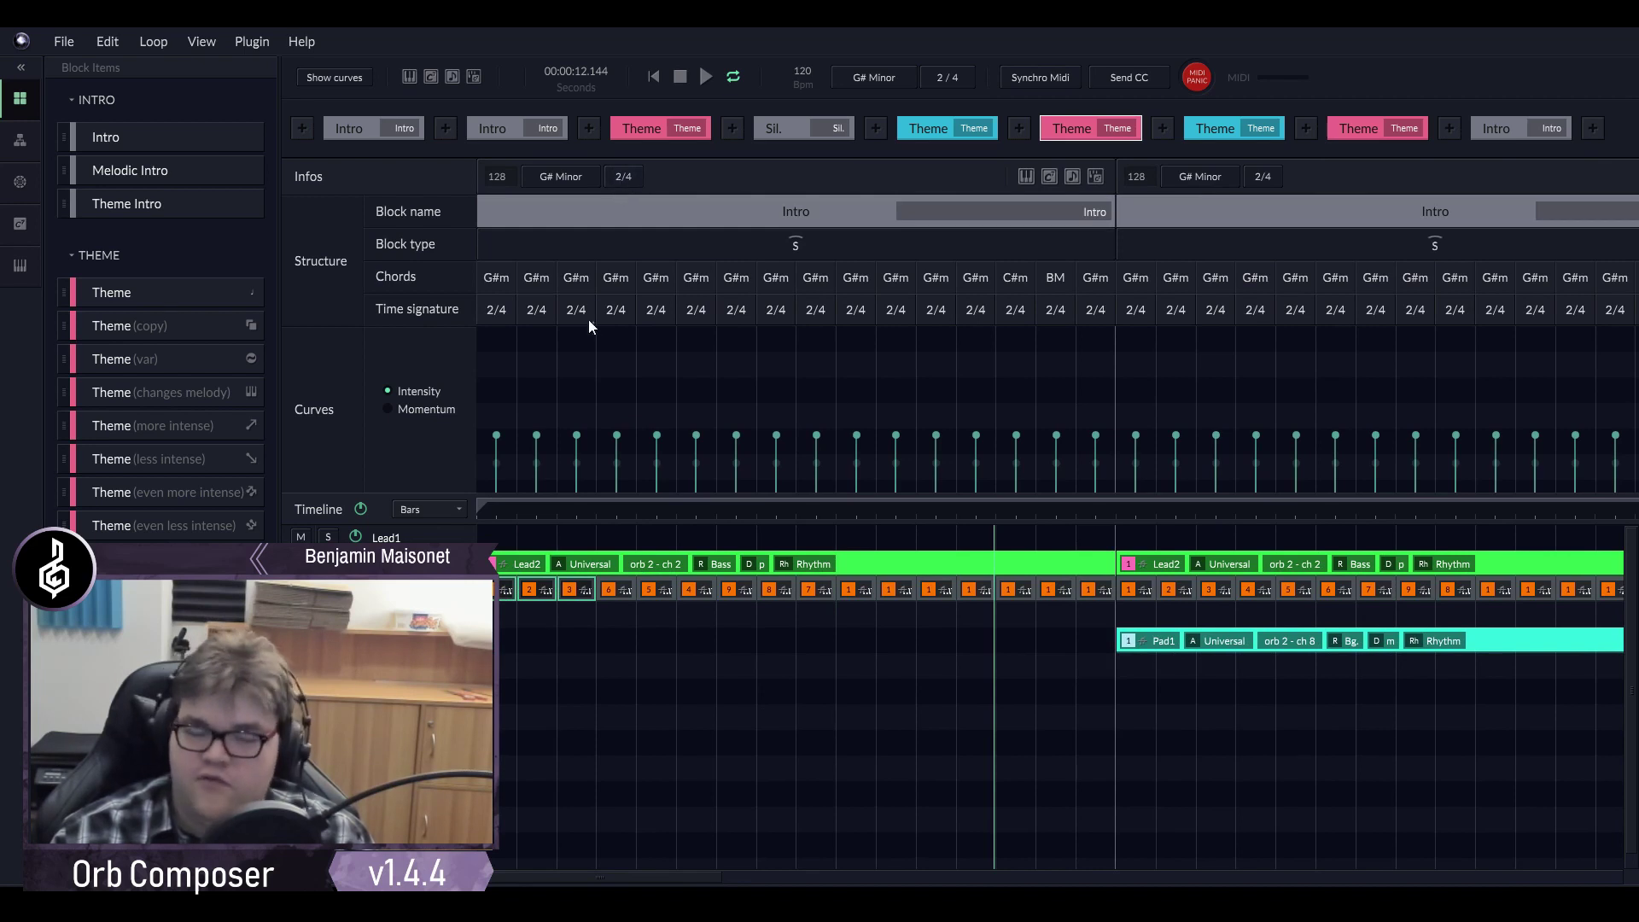
Review the available eight-bar structure options for the first Theme block without changing its structure.
{"action": "scroll", "coordinate": [691, 693], "scroll_direction": "up", "scroll_amount": 3}
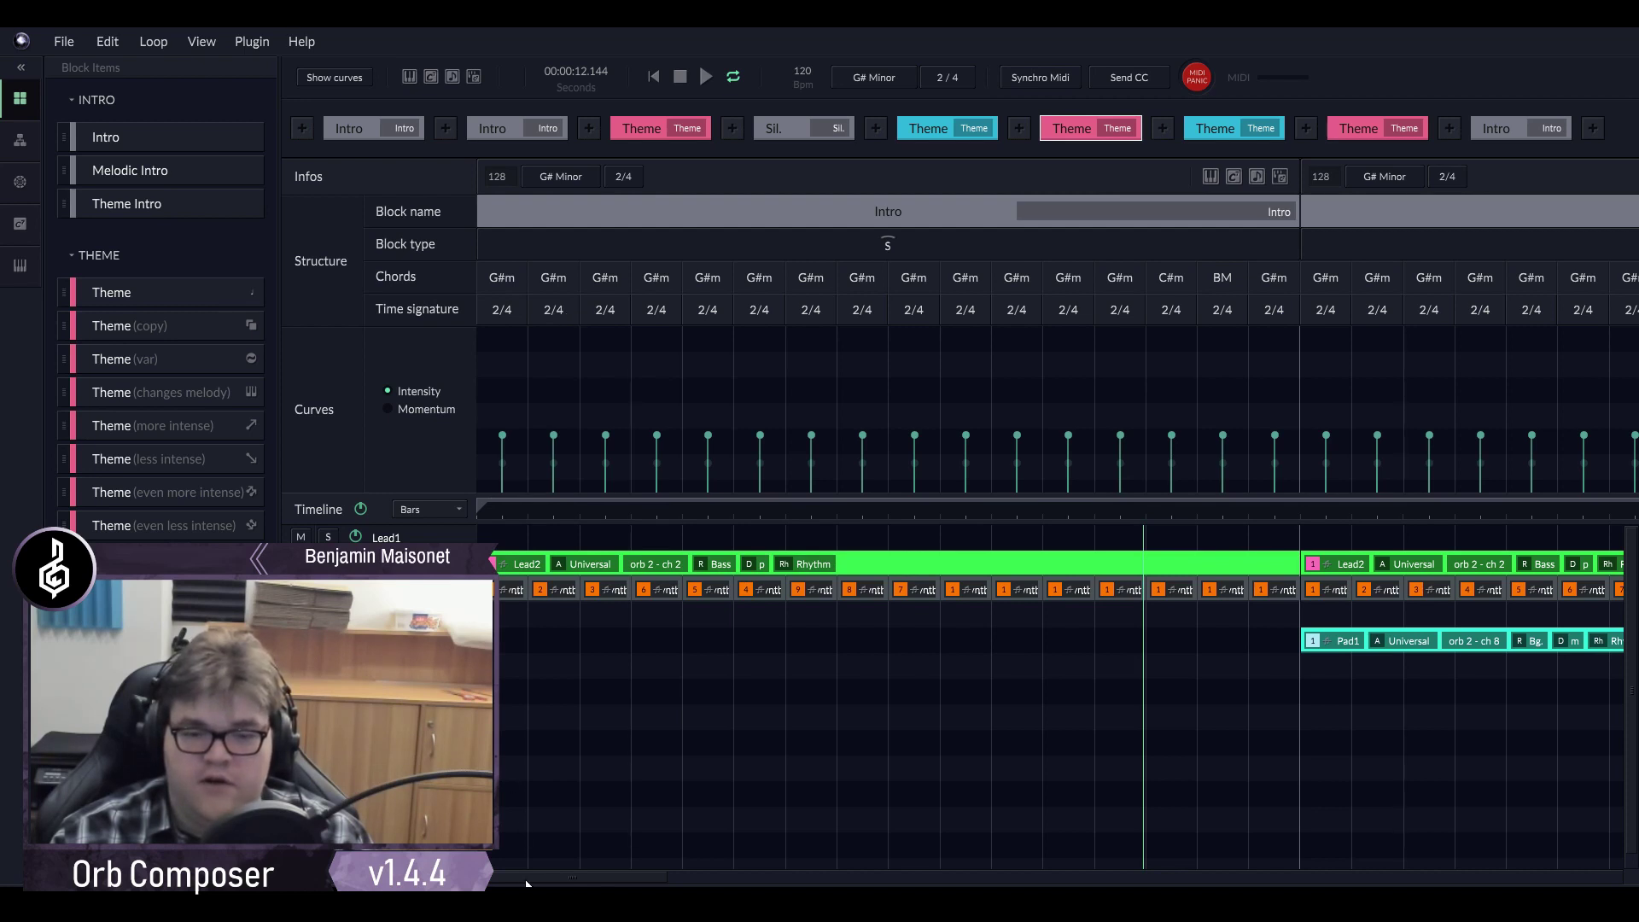
{"action": "left_click_drag", "start_coordinate": [526, 882], "coordinate": [776, 861]}
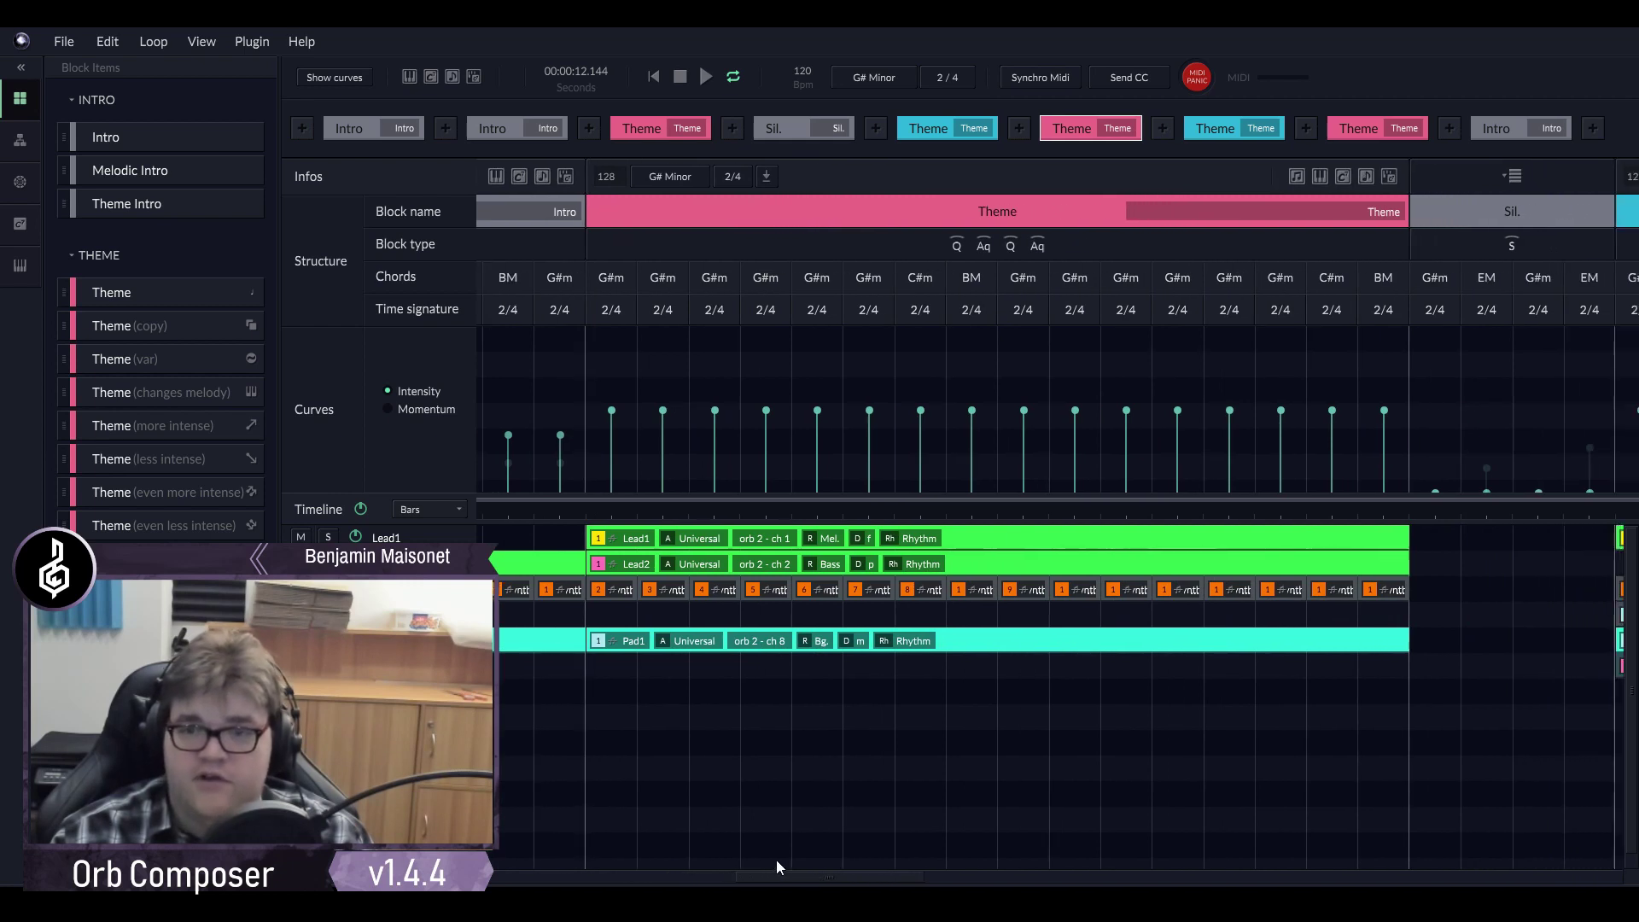
{"action": "left_click", "coordinate": [1003, 249]}
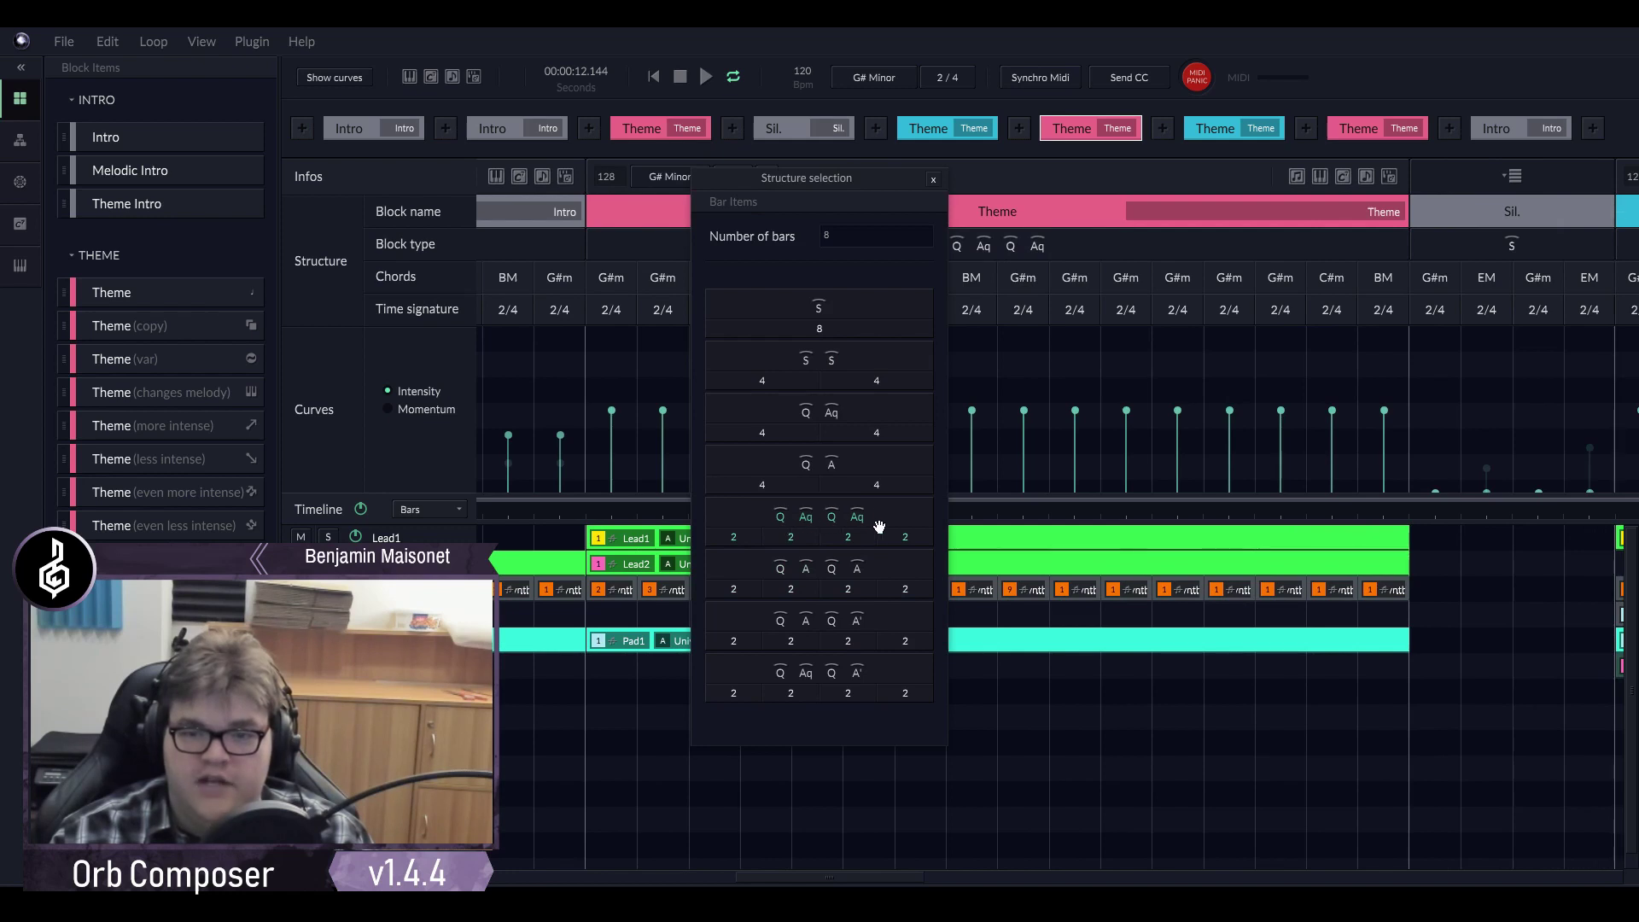
{"action": "left_click", "coordinate": [1058, 724]}
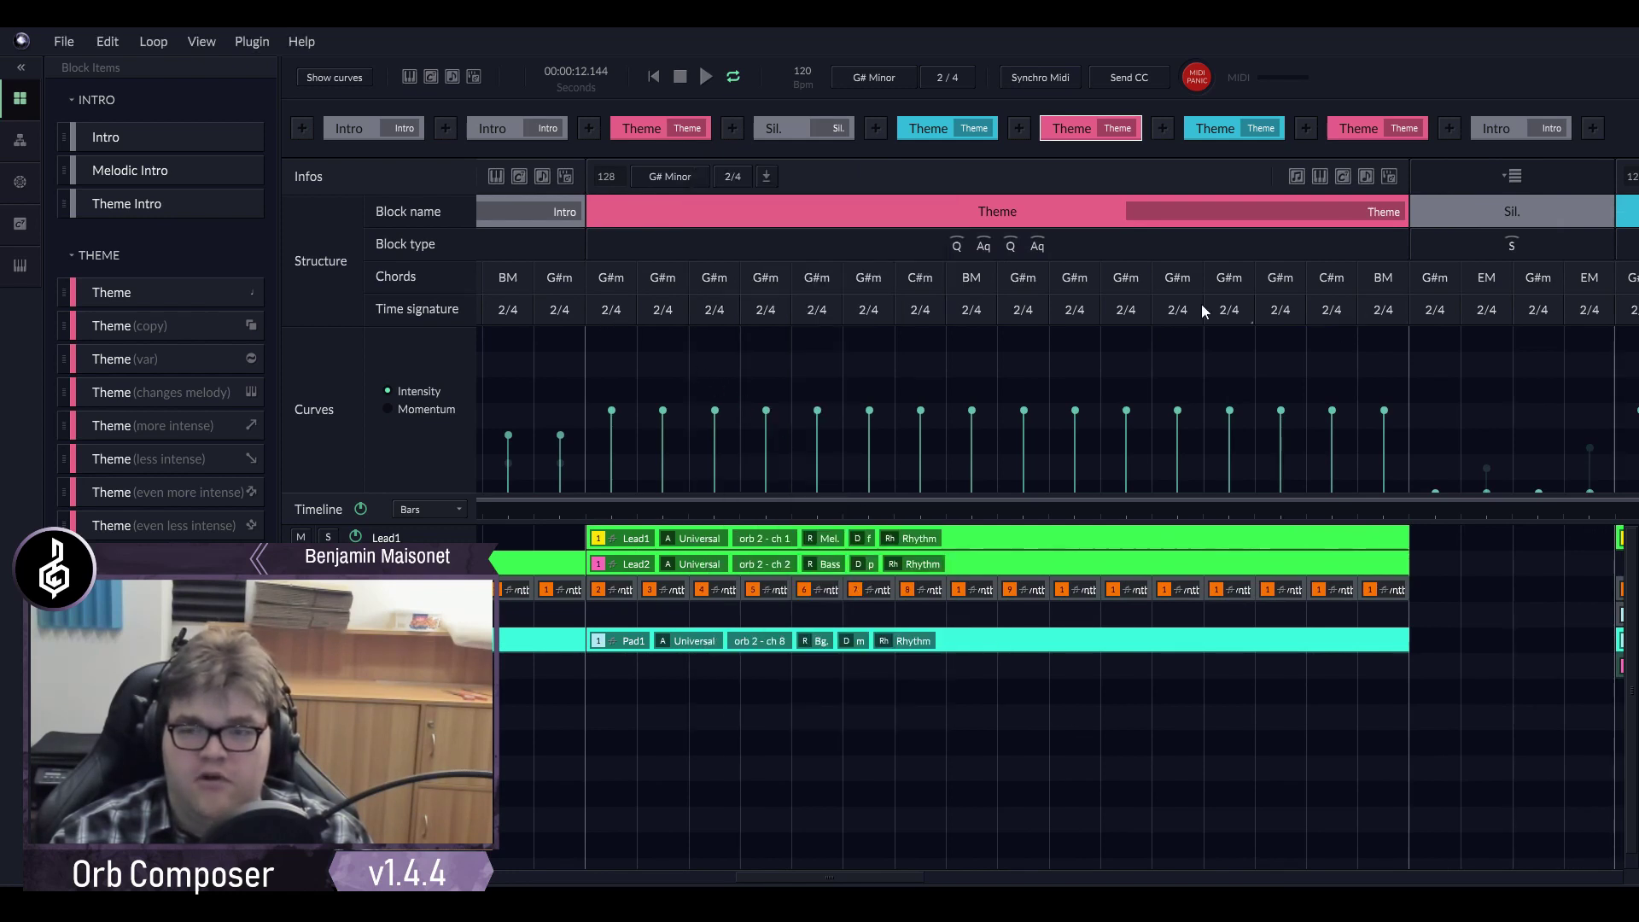
Try to split the third chord of the first Theme block and return the block to the Q Aq Q Aq structure.
{"action": "right_click", "coordinate": [731, 279]}
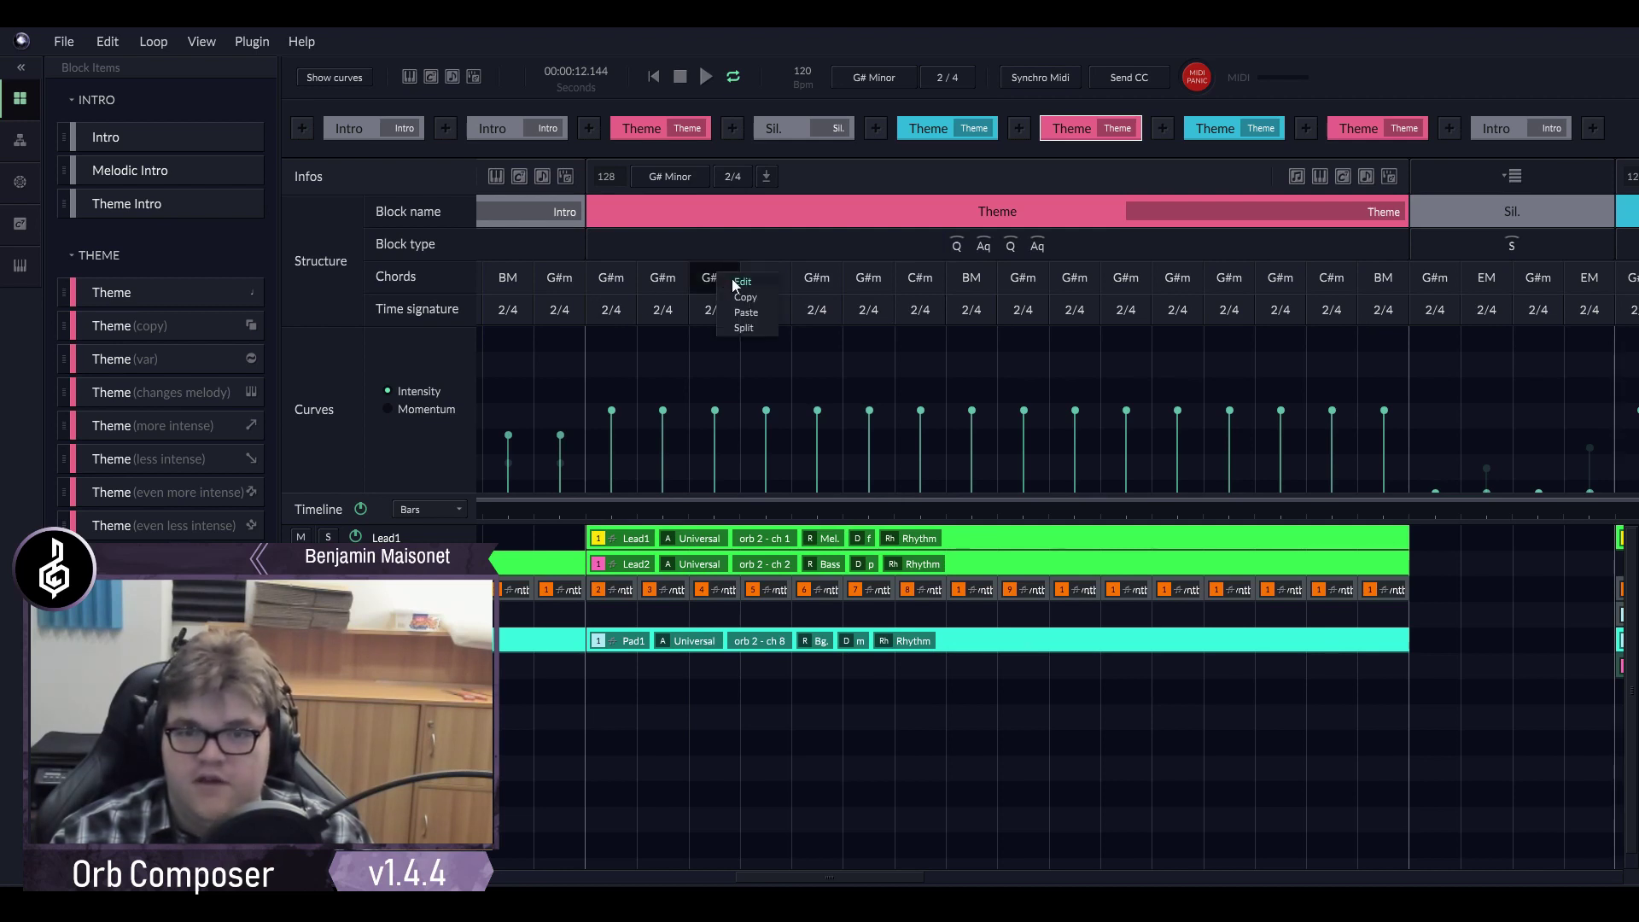
{"action": "left_click", "coordinate": [742, 327]}
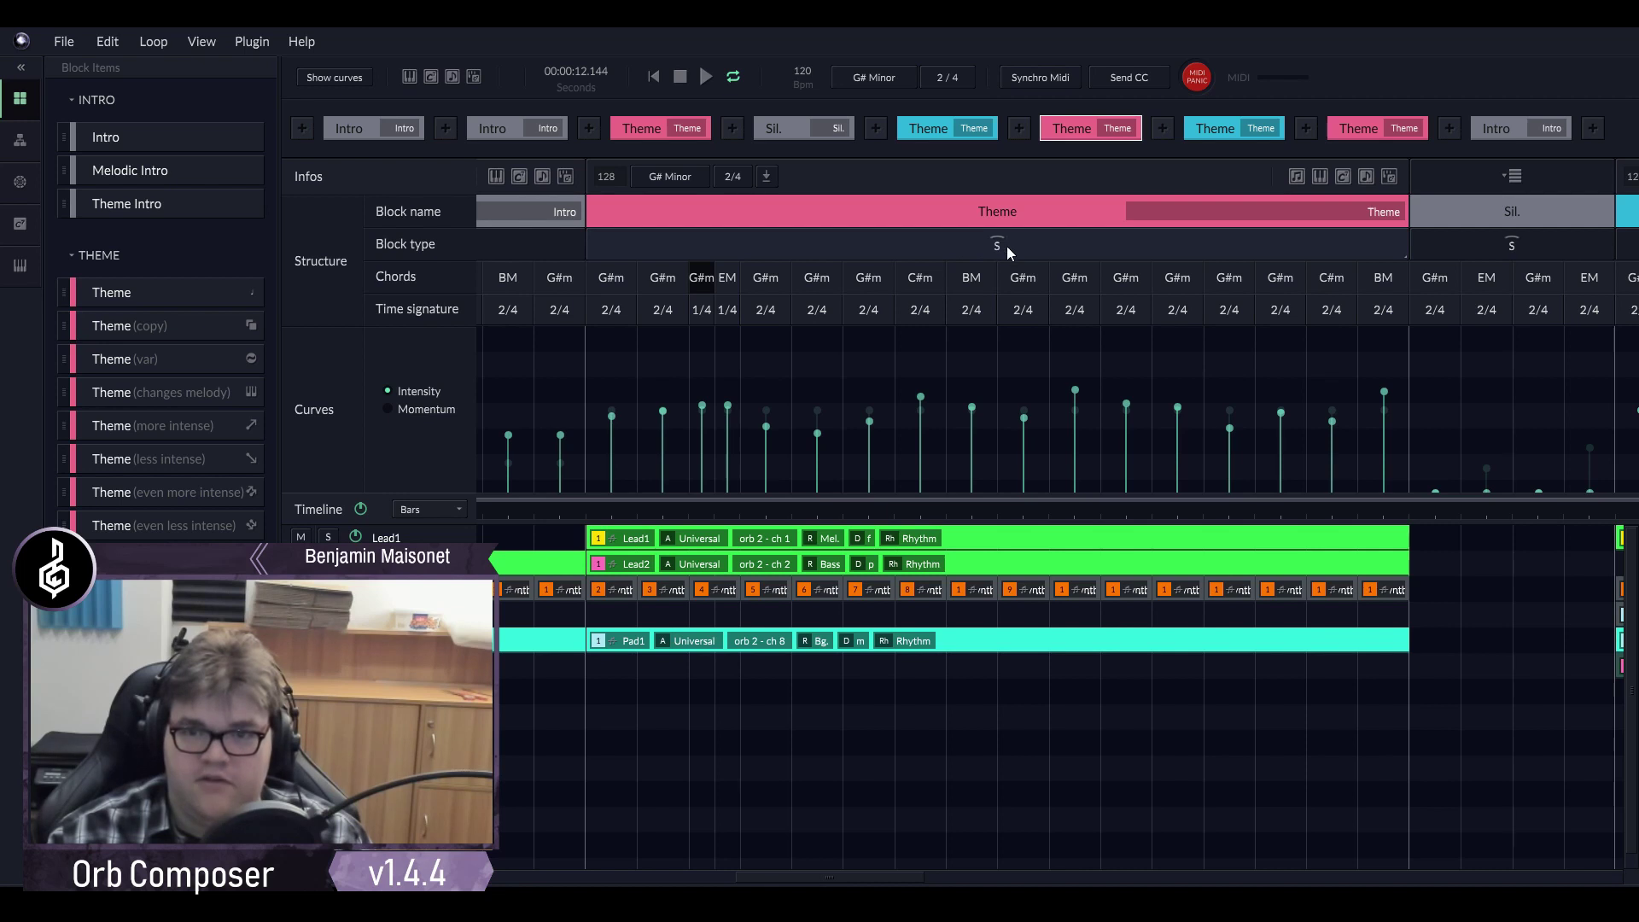
{"action": "left_click", "coordinate": [997, 247]}
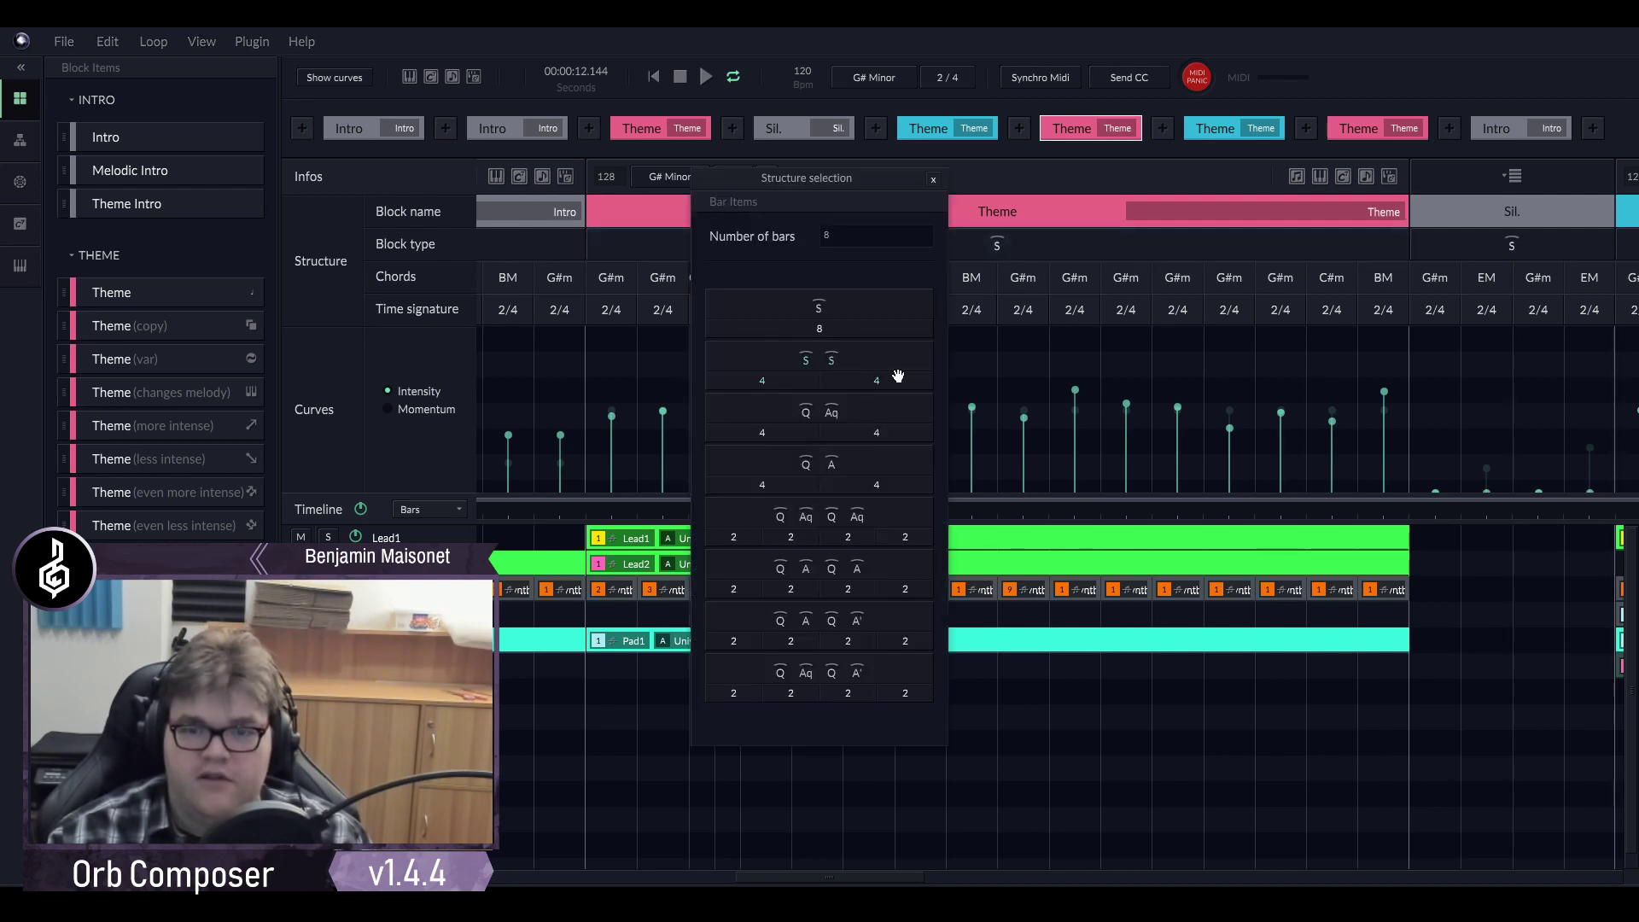
{"action": "left_click", "coordinate": [911, 612]}
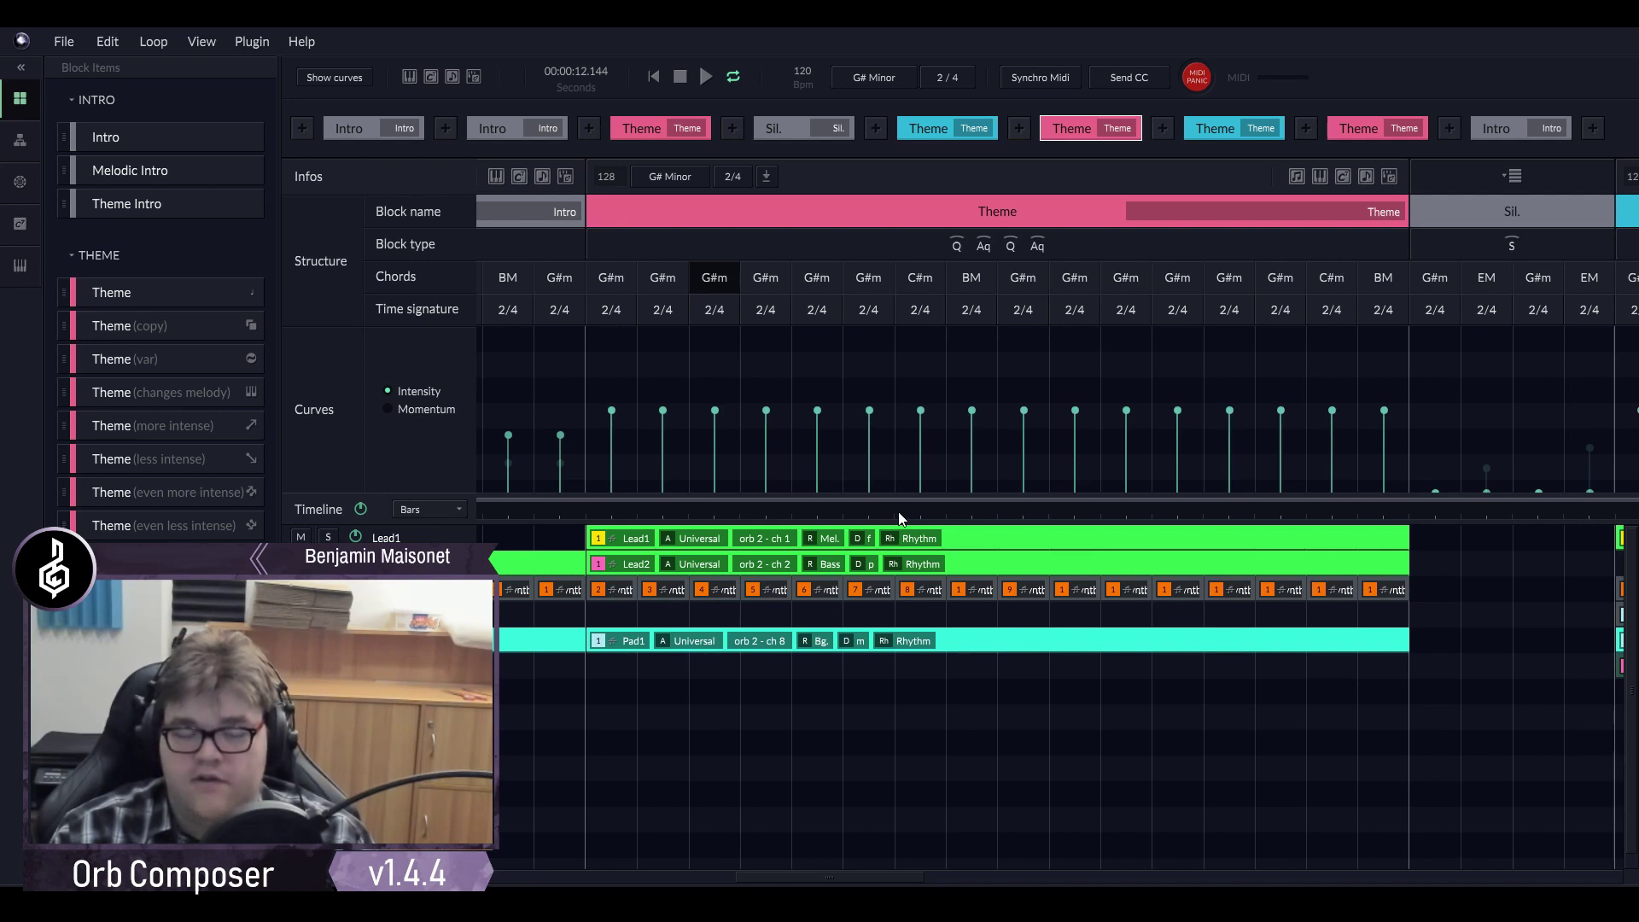
Set the time signature of the first Theme block to 1/4.
{"action": "scroll", "coordinate": [853, 555], "scroll_direction": "right", "scroll_amount": 3}
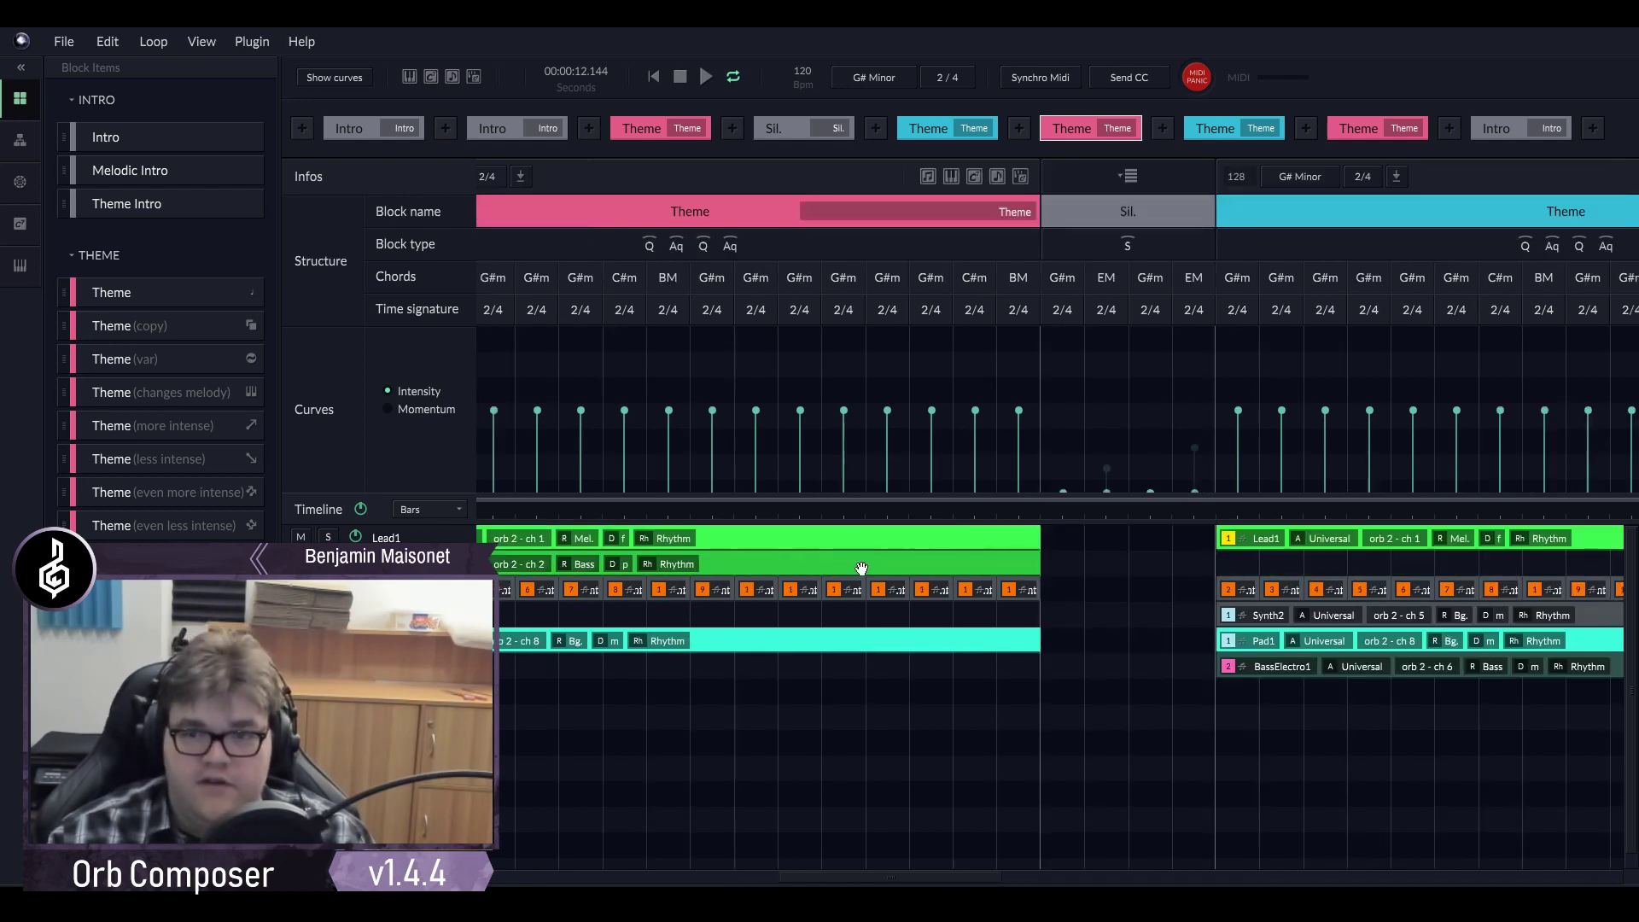
{"action": "mouse_move", "coordinate": [896, 872]}
{"action": "left_mouse_down"}
{"action": "mouse_move", "coordinate": [843, 868]}
{"action": "mouse_move", "coordinate": [878, 862]}
{"action": "left_mouse_up"}
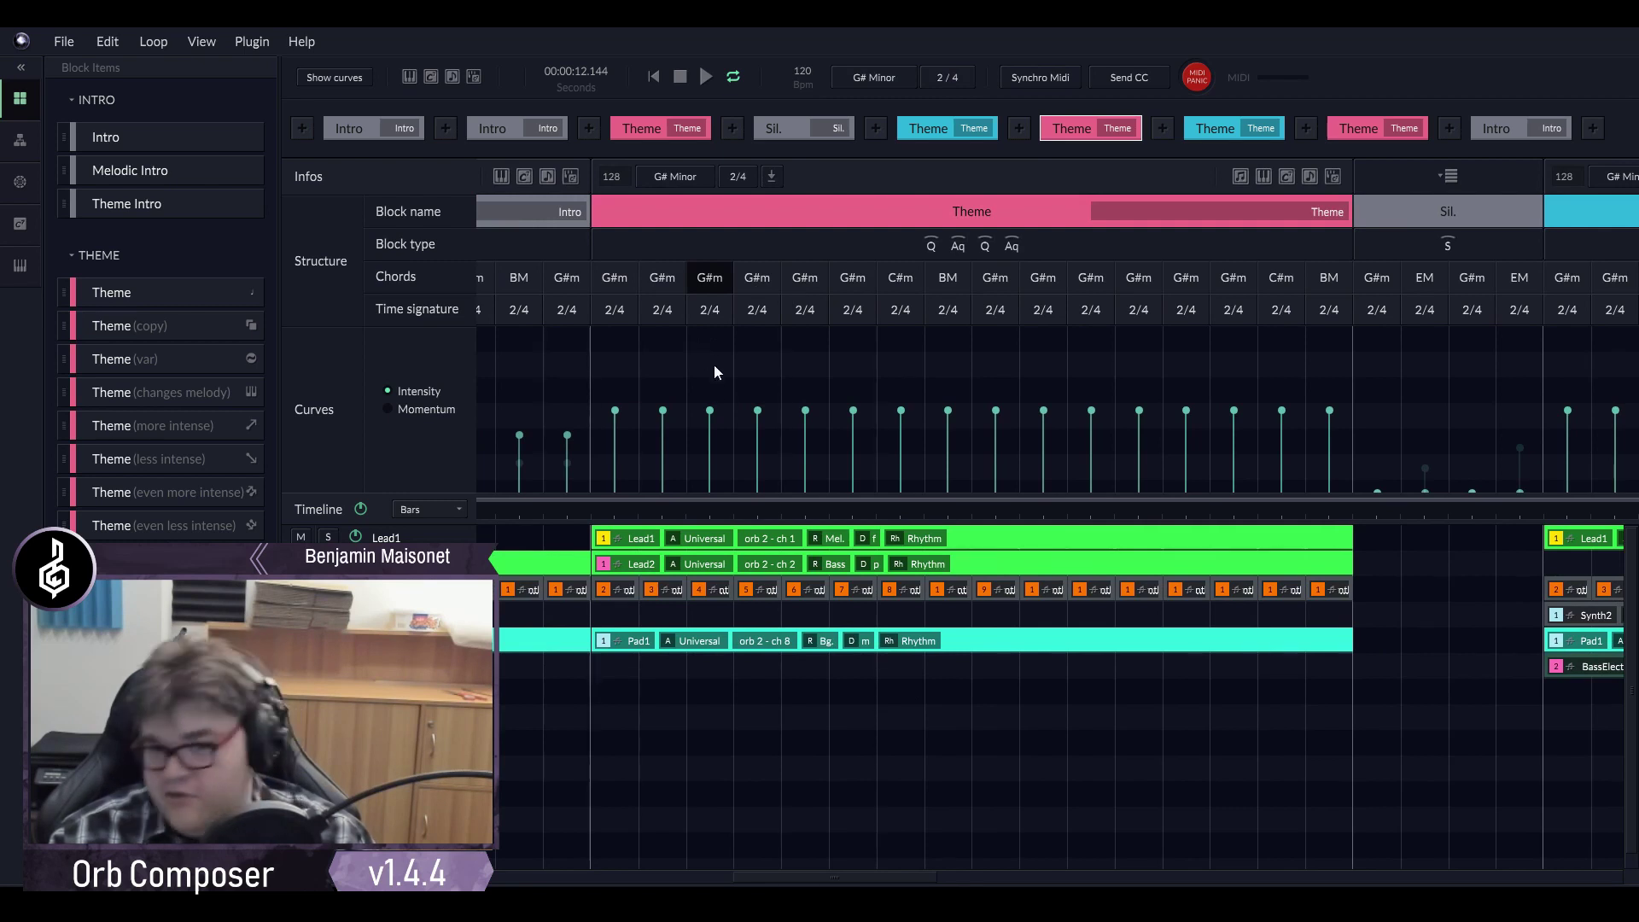
{"action": "mouse_move", "coordinate": [811, 879]}
{"action": "left_mouse_down"}
{"action": "mouse_move", "coordinate": [853, 879]}
{"action": "mouse_move", "coordinate": [810, 879]}
{"action": "left_mouse_up"}
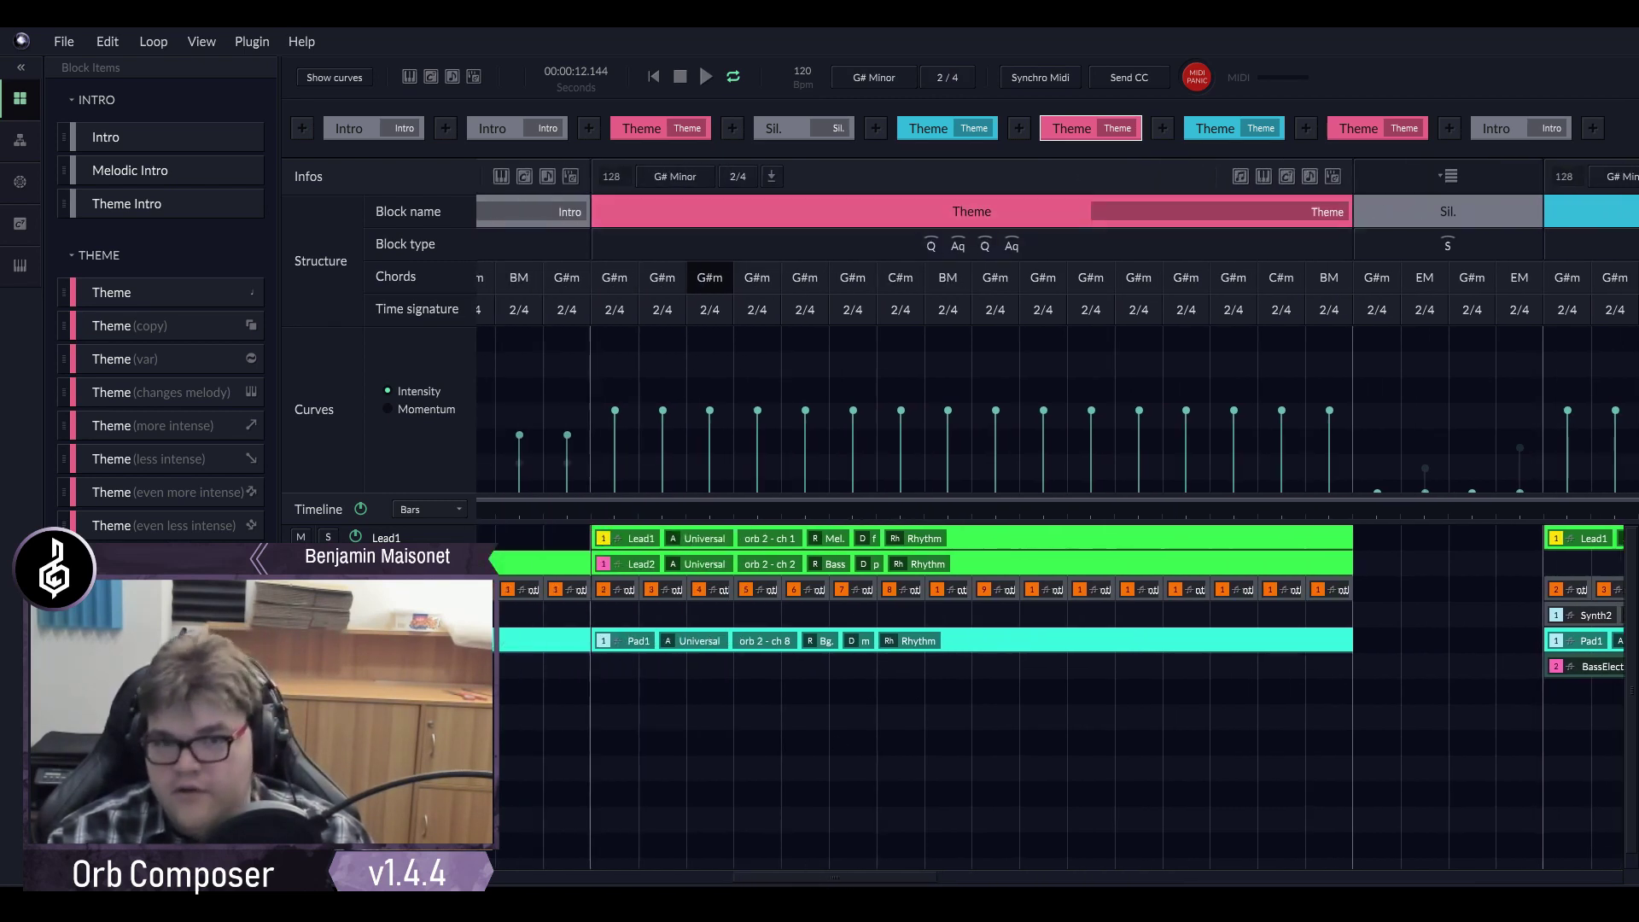
{"action": "mouse_move", "coordinate": [825, 879]}
{"action": "left_mouse_down"}
{"action": "mouse_move", "coordinate": [877, 879]}
{"action": "mouse_move", "coordinate": [804, 879]}
{"action": "left_mouse_up"}
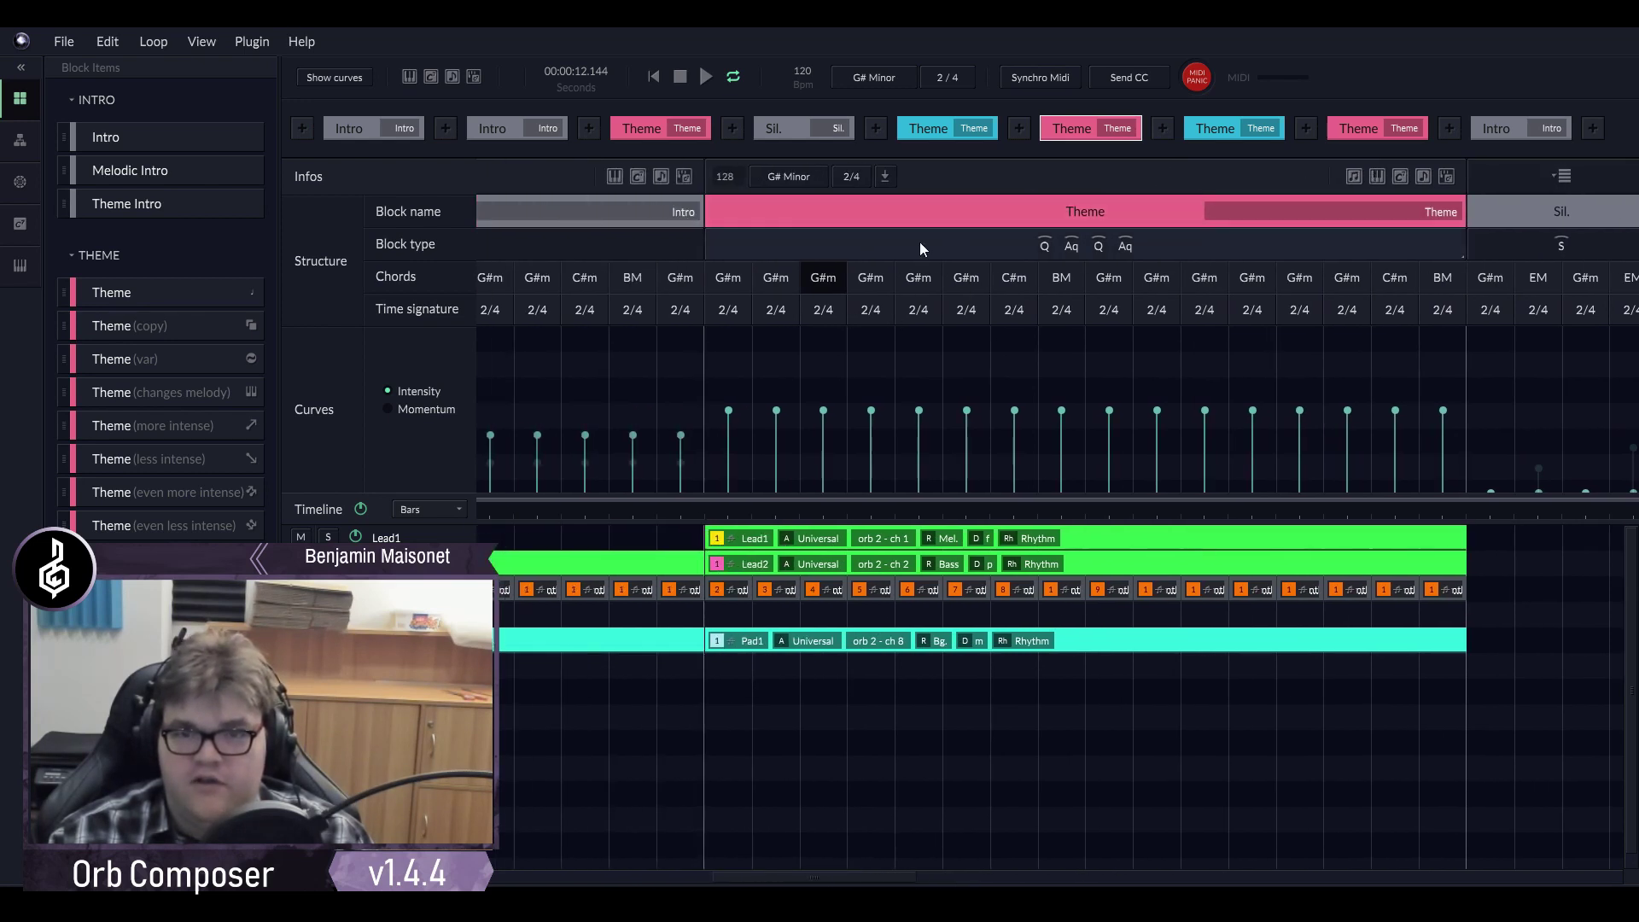
{"action": "left_click", "coordinate": [849, 176]}
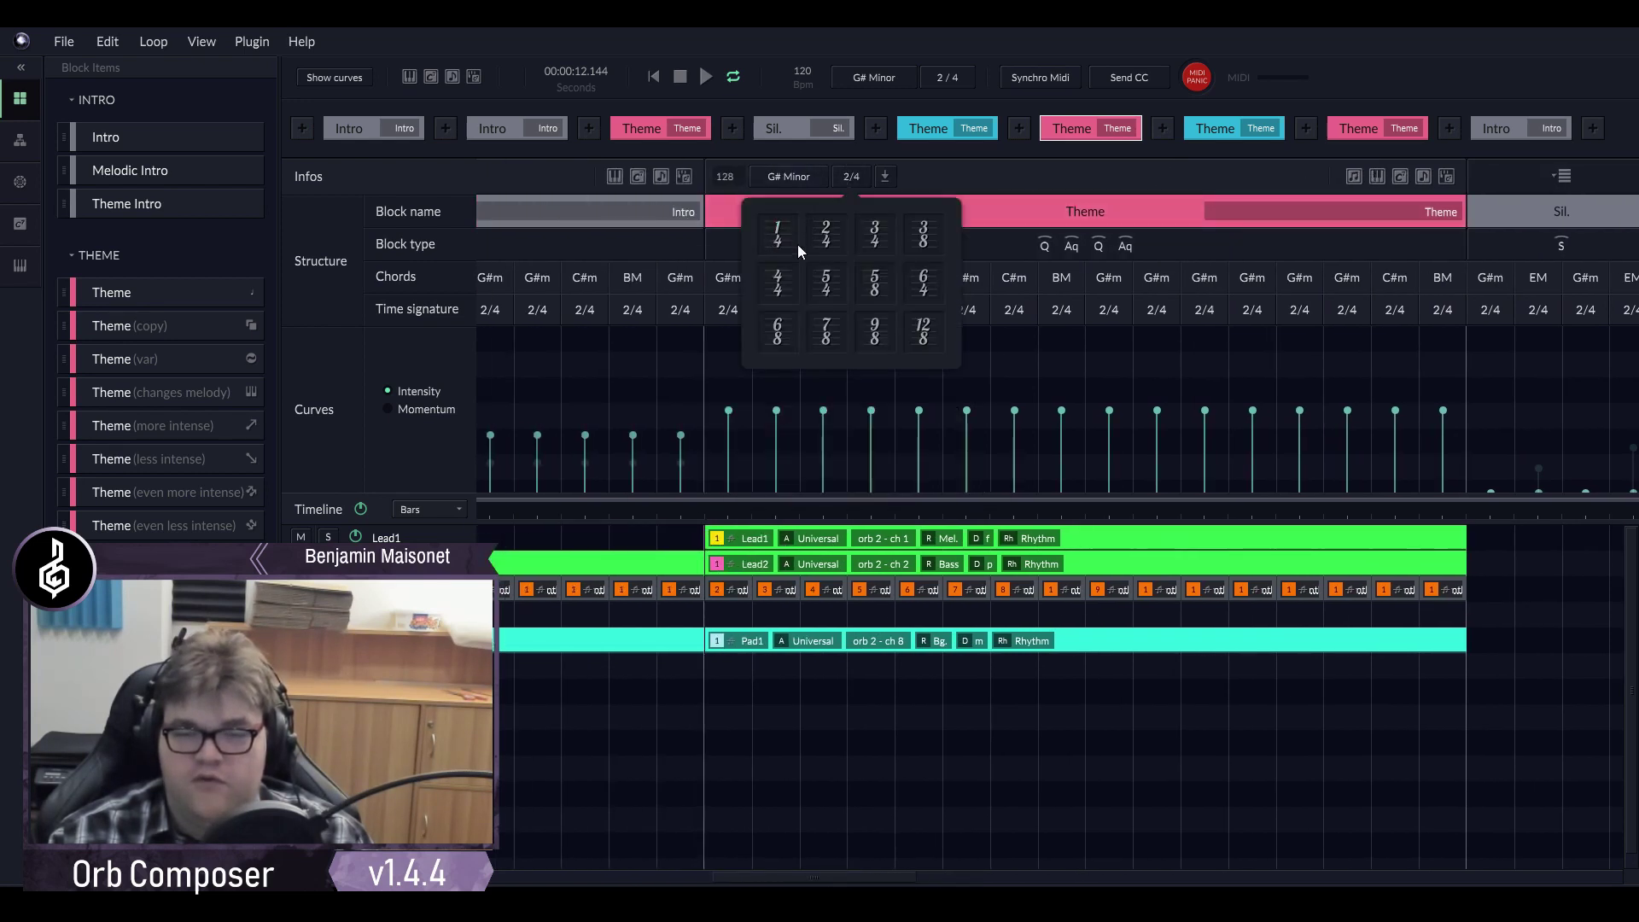
{"action": "left_click", "coordinate": [777, 232]}
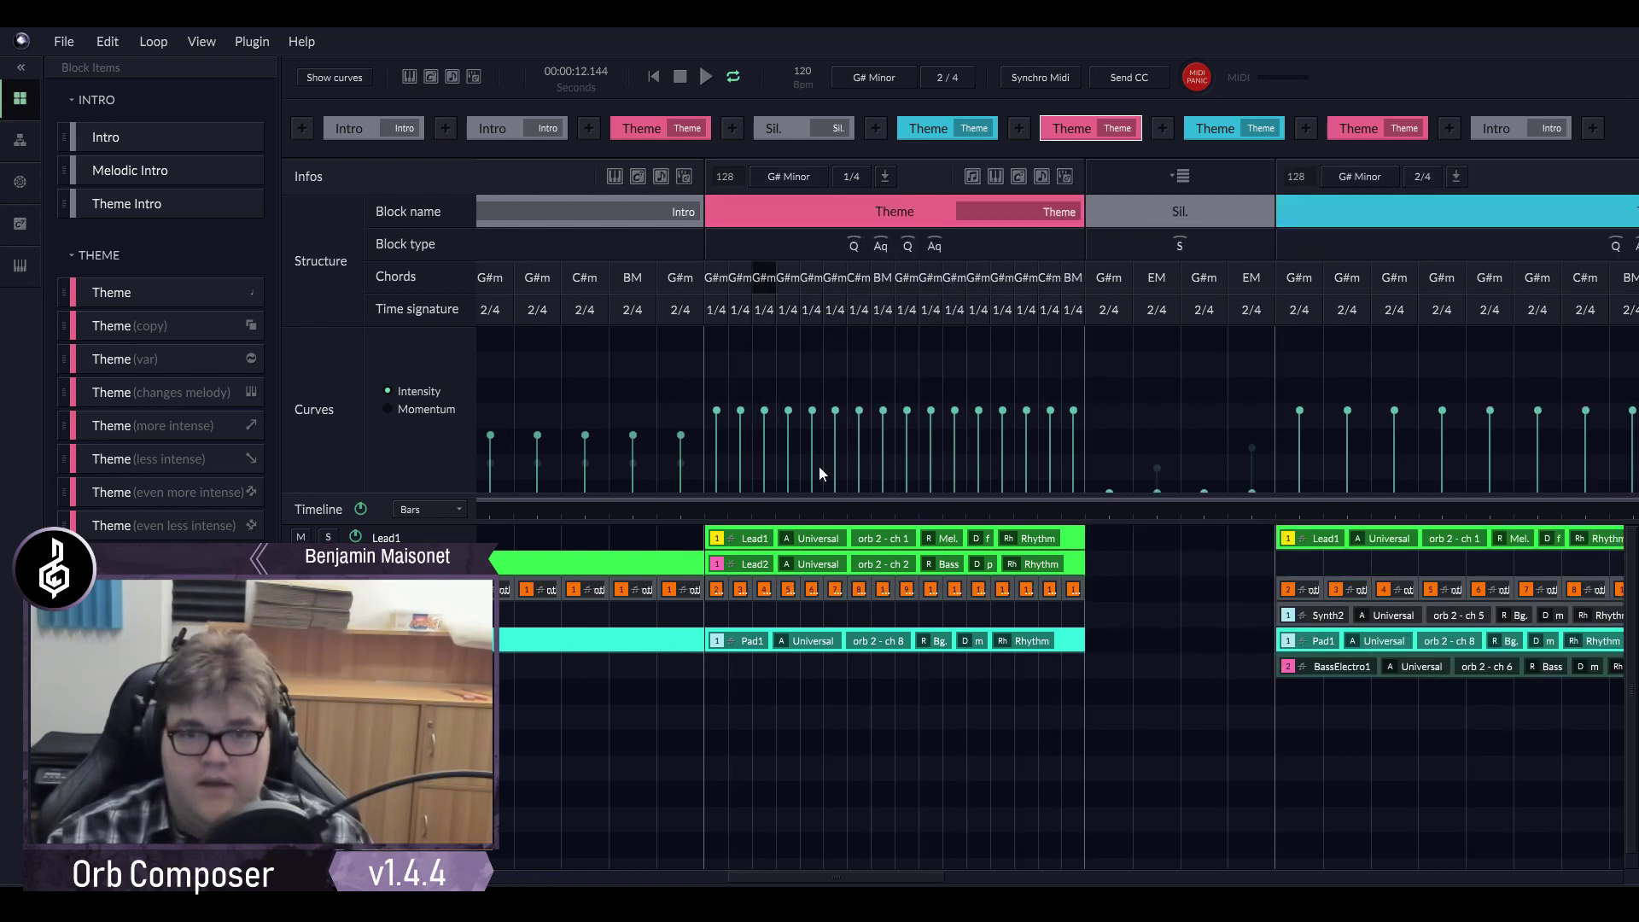
{"action": "scroll", "coordinate": [853, 376], "scroll_direction": "up", "scroll_amount": 3}
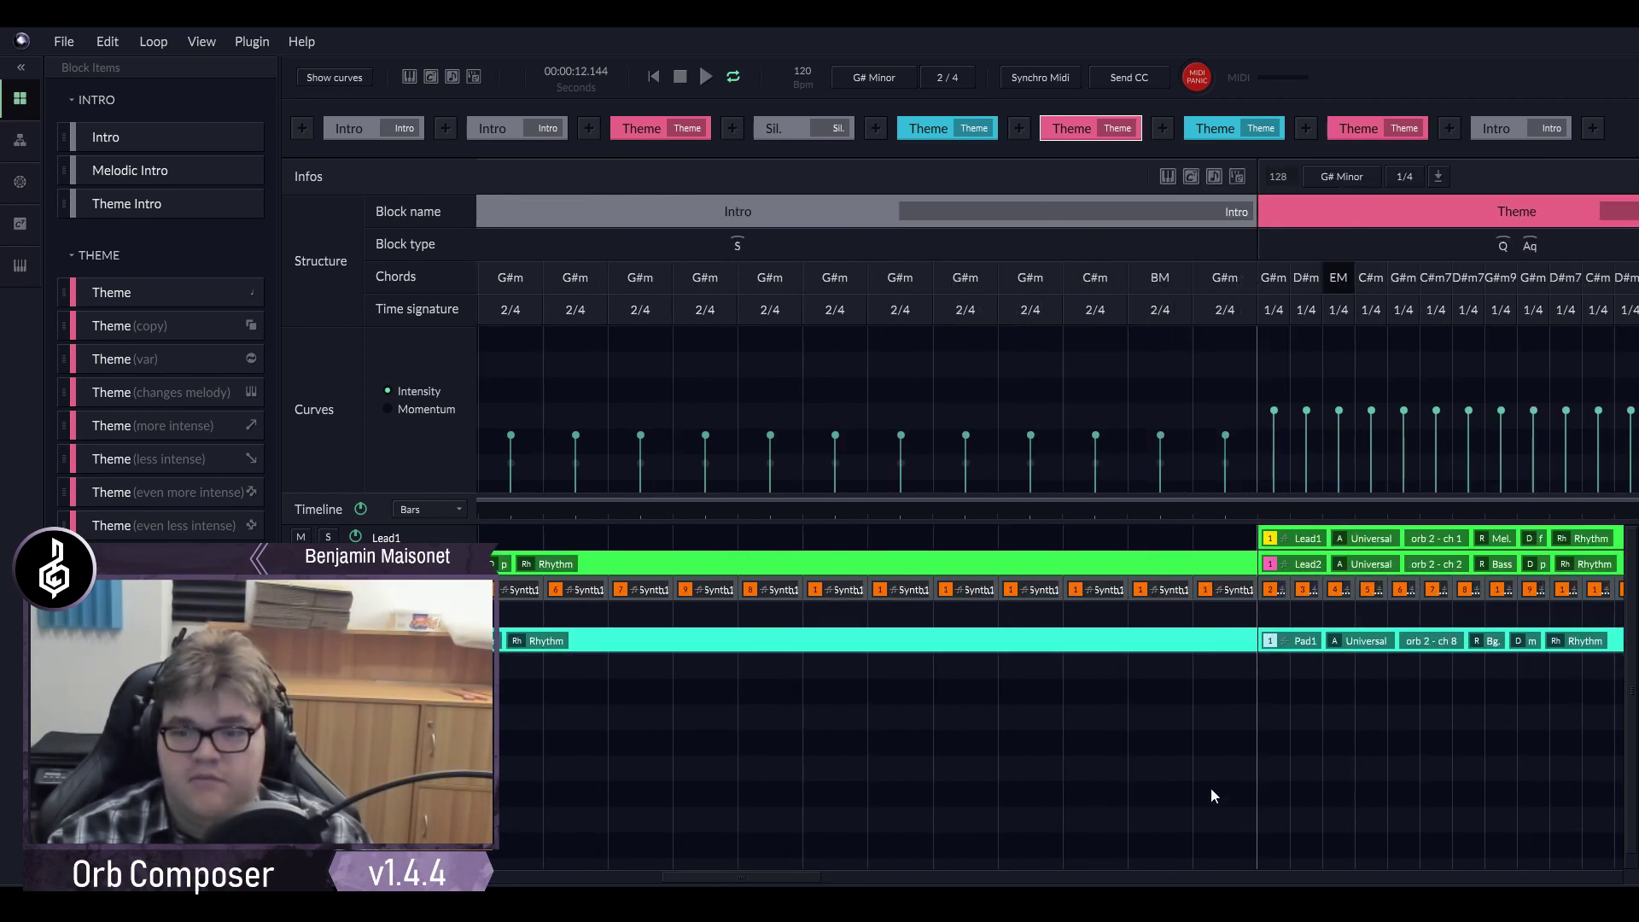
{"action": "left_click_drag", "start_coordinate": [802, 875], "coordinate": [845, 840]}
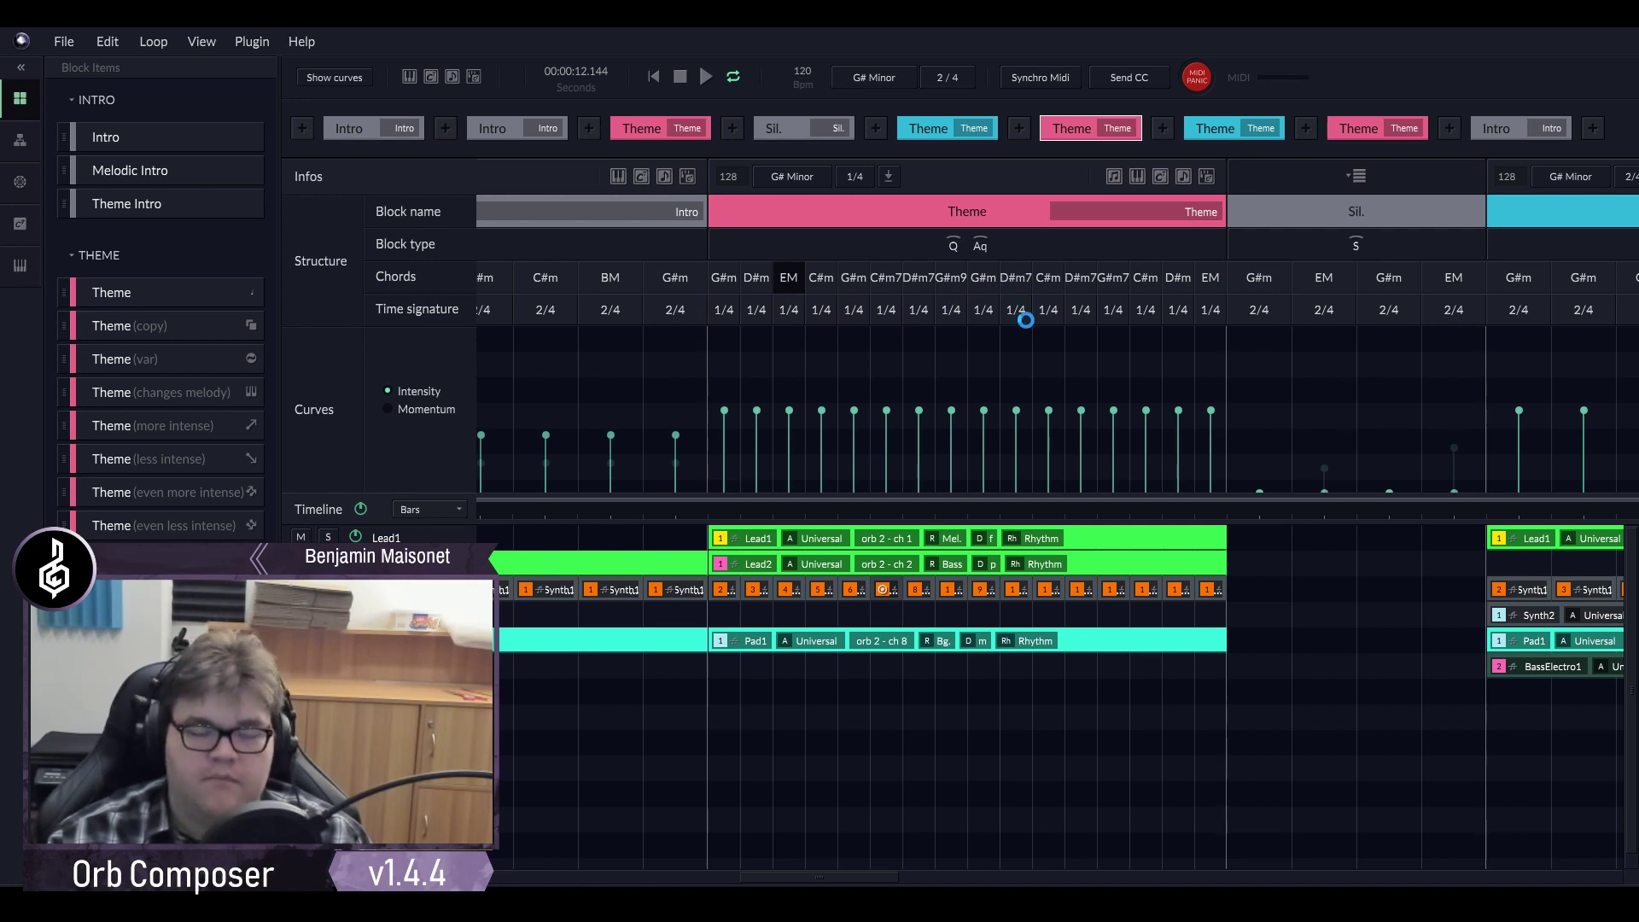
Change the structure of the first Theme block to Q Aq Q Aq.
{"action": "left_click", "coordinate": [949, 248]}
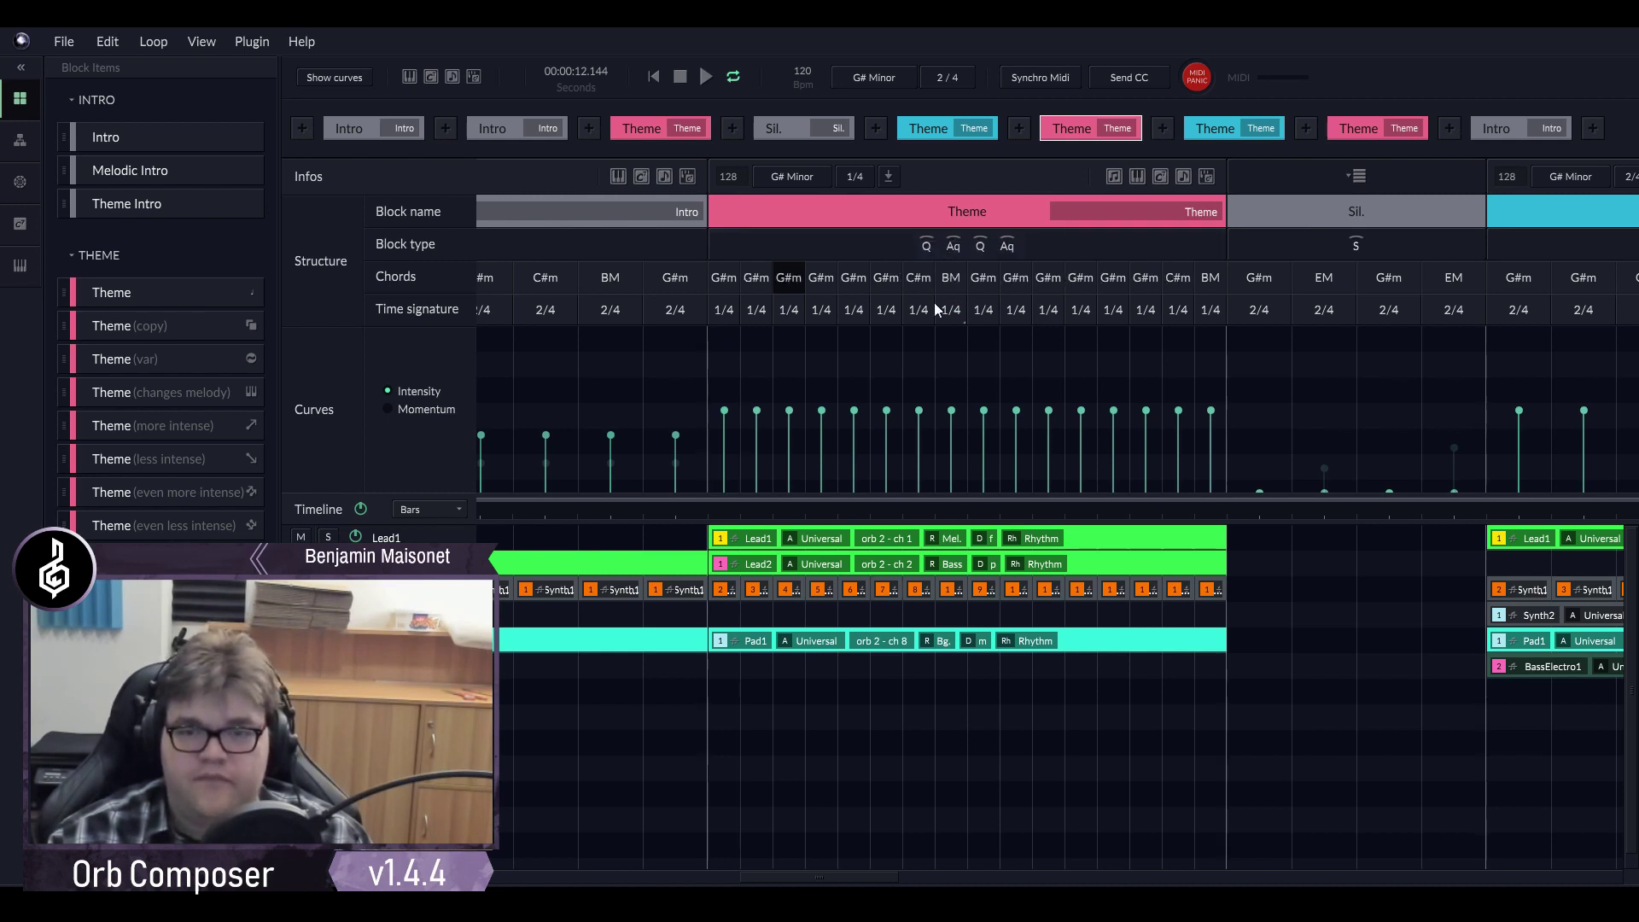
Examine the block structures, chords and time signatures across the whole composition, from the first Intro block to the final one and back.
{"action": "left_click_drag", "start_coordinate": [847, 885], "coordinate": [785, 863]}
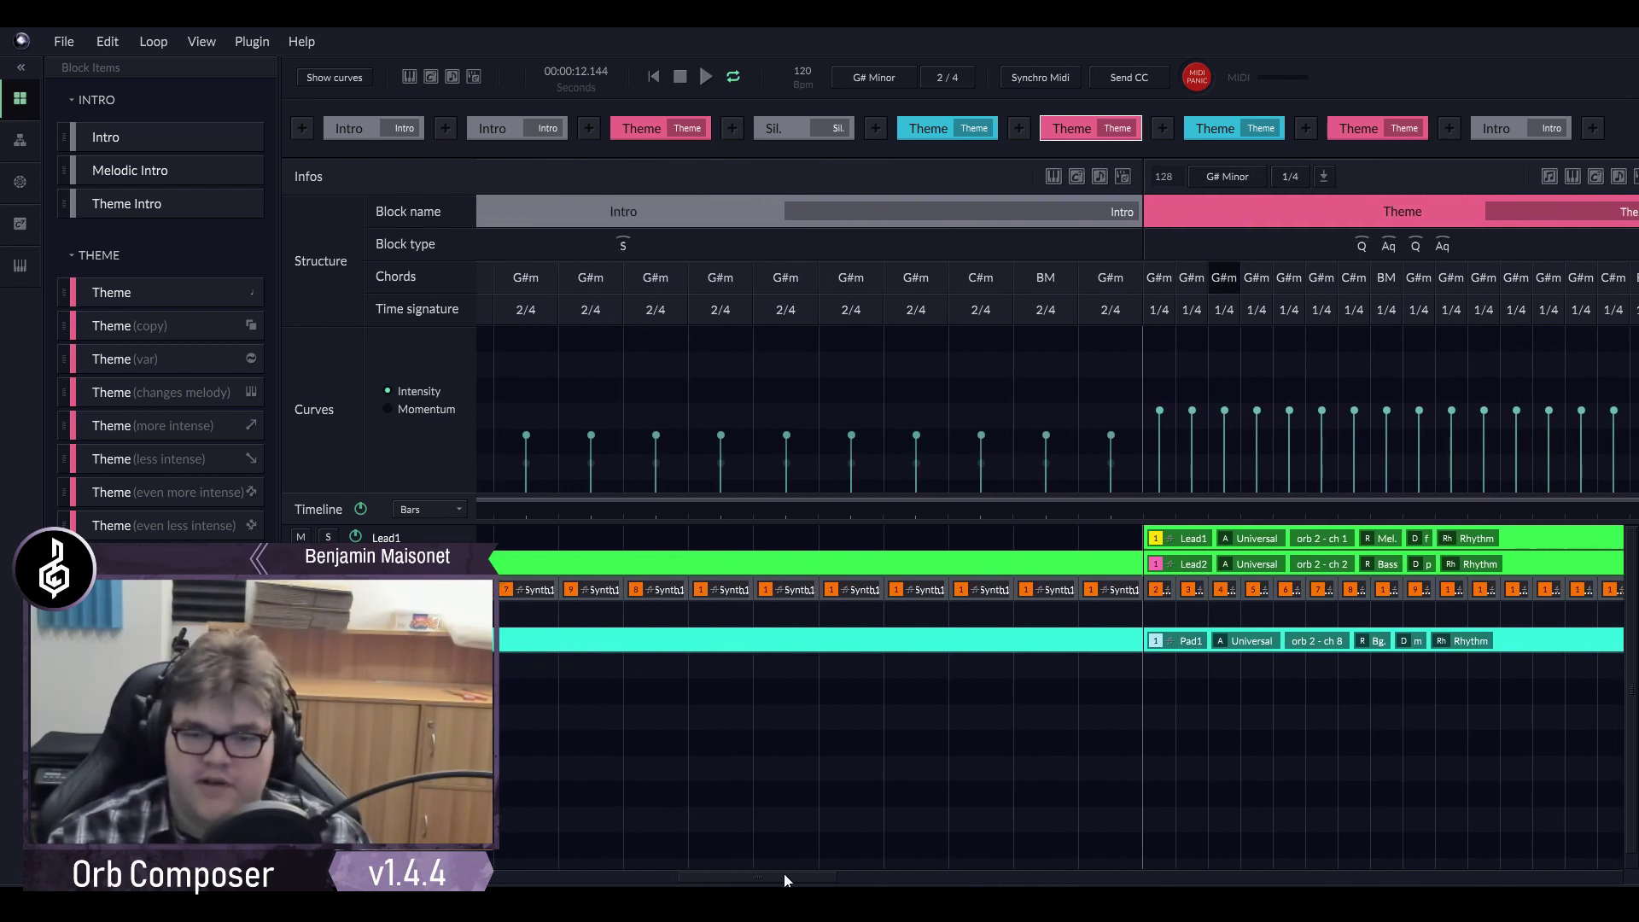
{"action": "scroll", "coordinate": [787, 877], "scroll_direction": "down", "scroll_amount": 5}
{"action": "scroll", "coordinate": [786, 877], "scroll_direction": "down", "scroll_amount": 3}
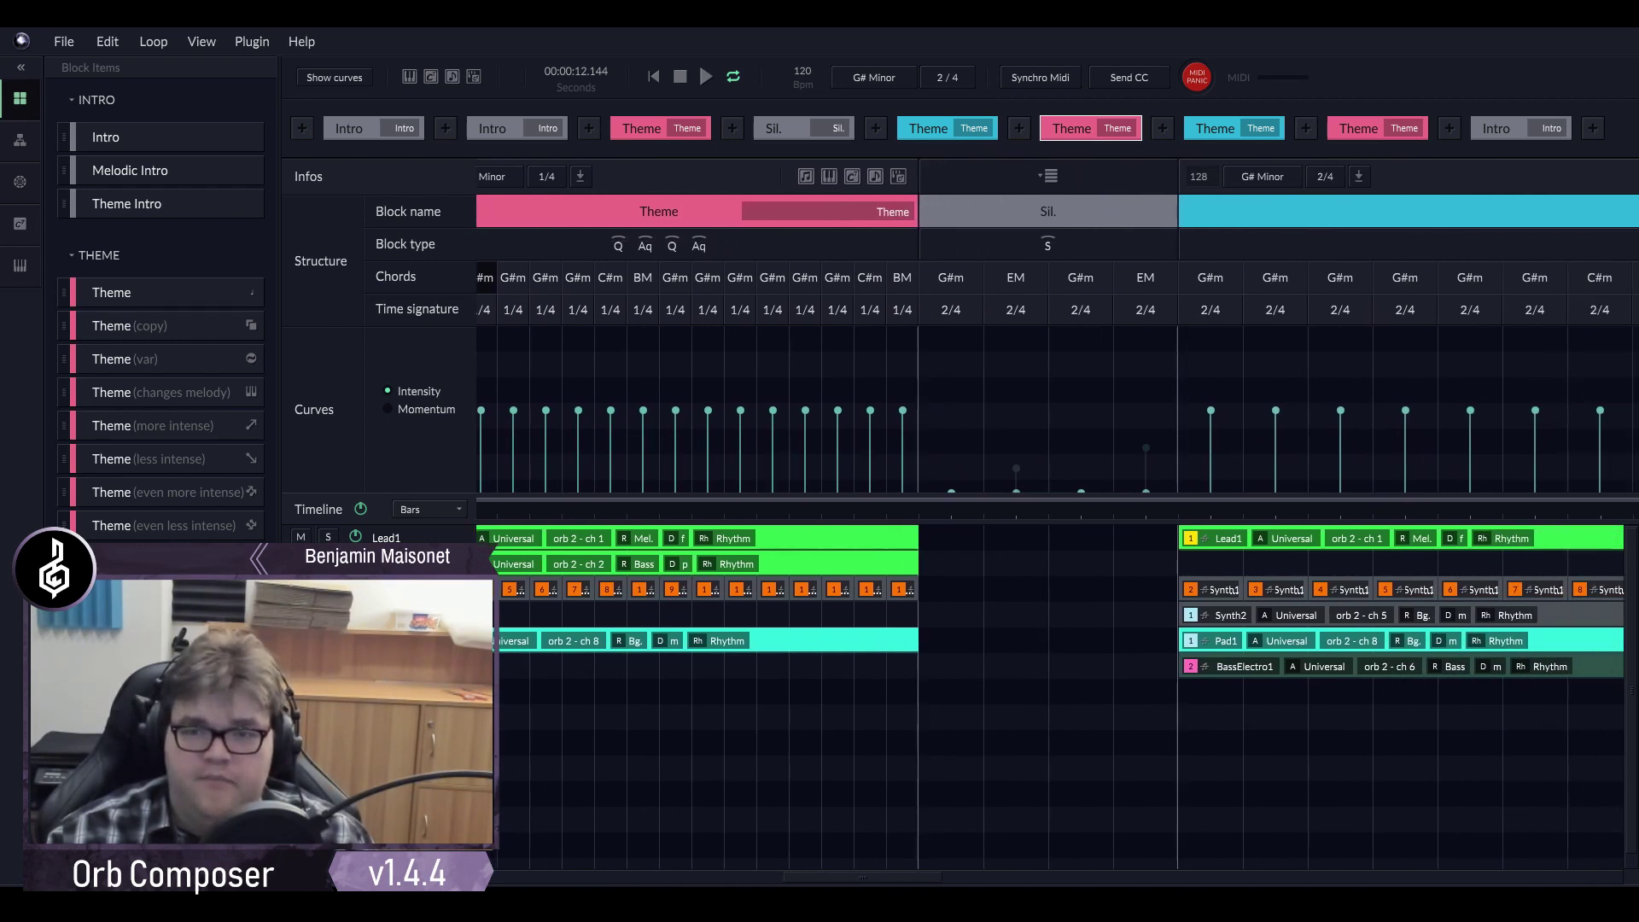
{"action": "scroll", "coordinate": [1059, 521], "scroll_direction": "up", "scroll_amount": 8}
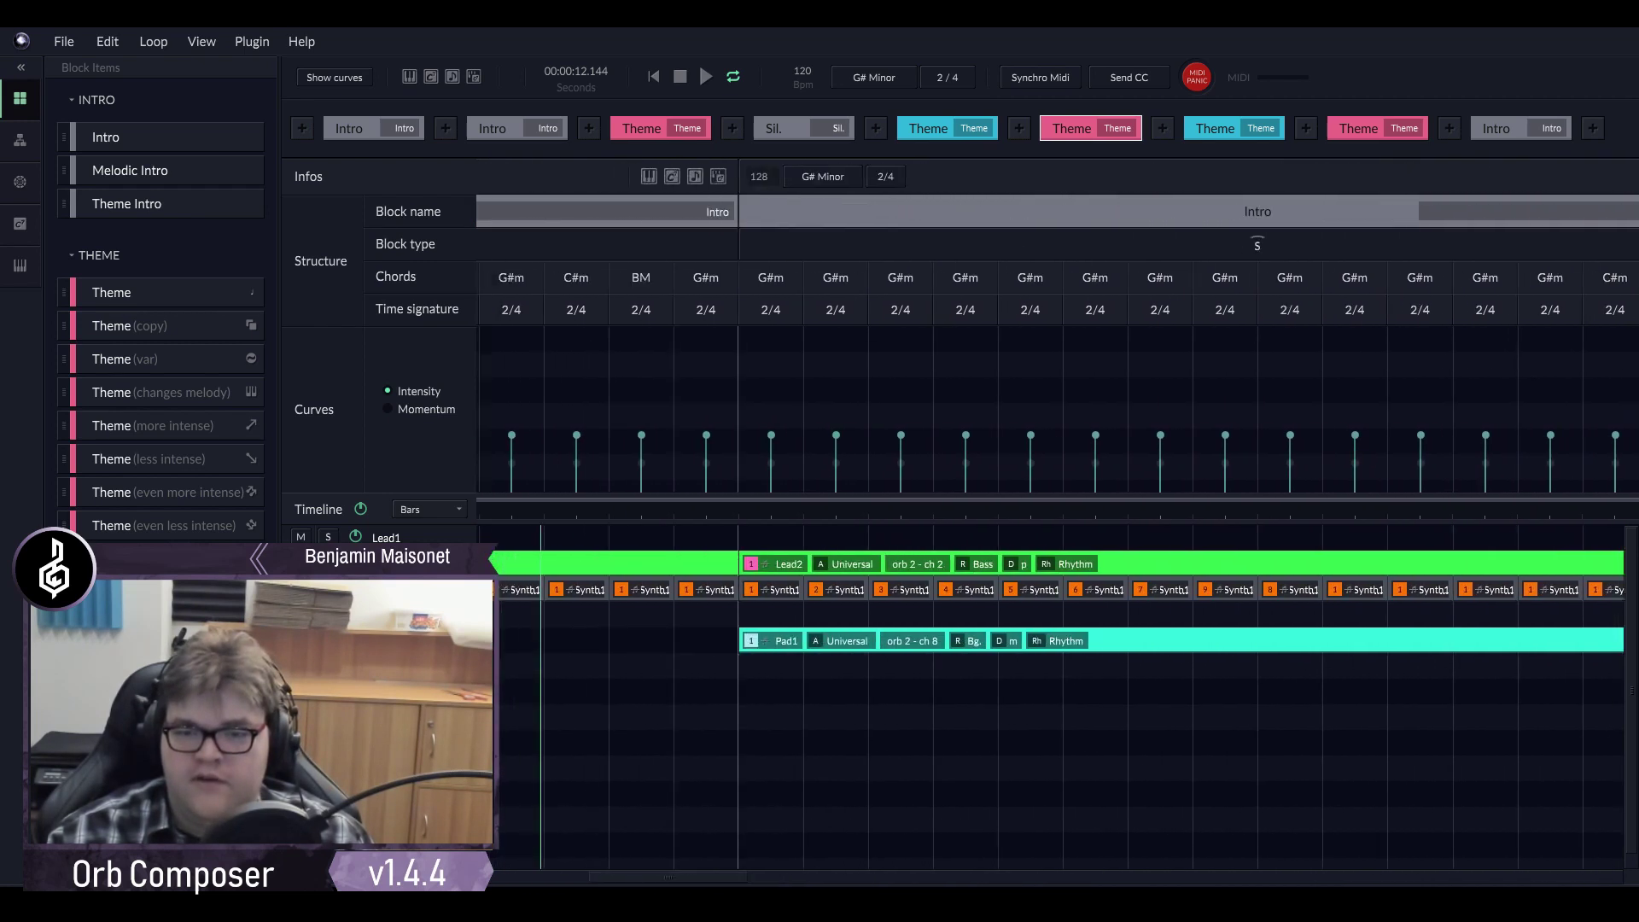
{"action": "scroll", "coordinate": [1059, 709], "scroll_direction": "up", "scroll_amount": 8}
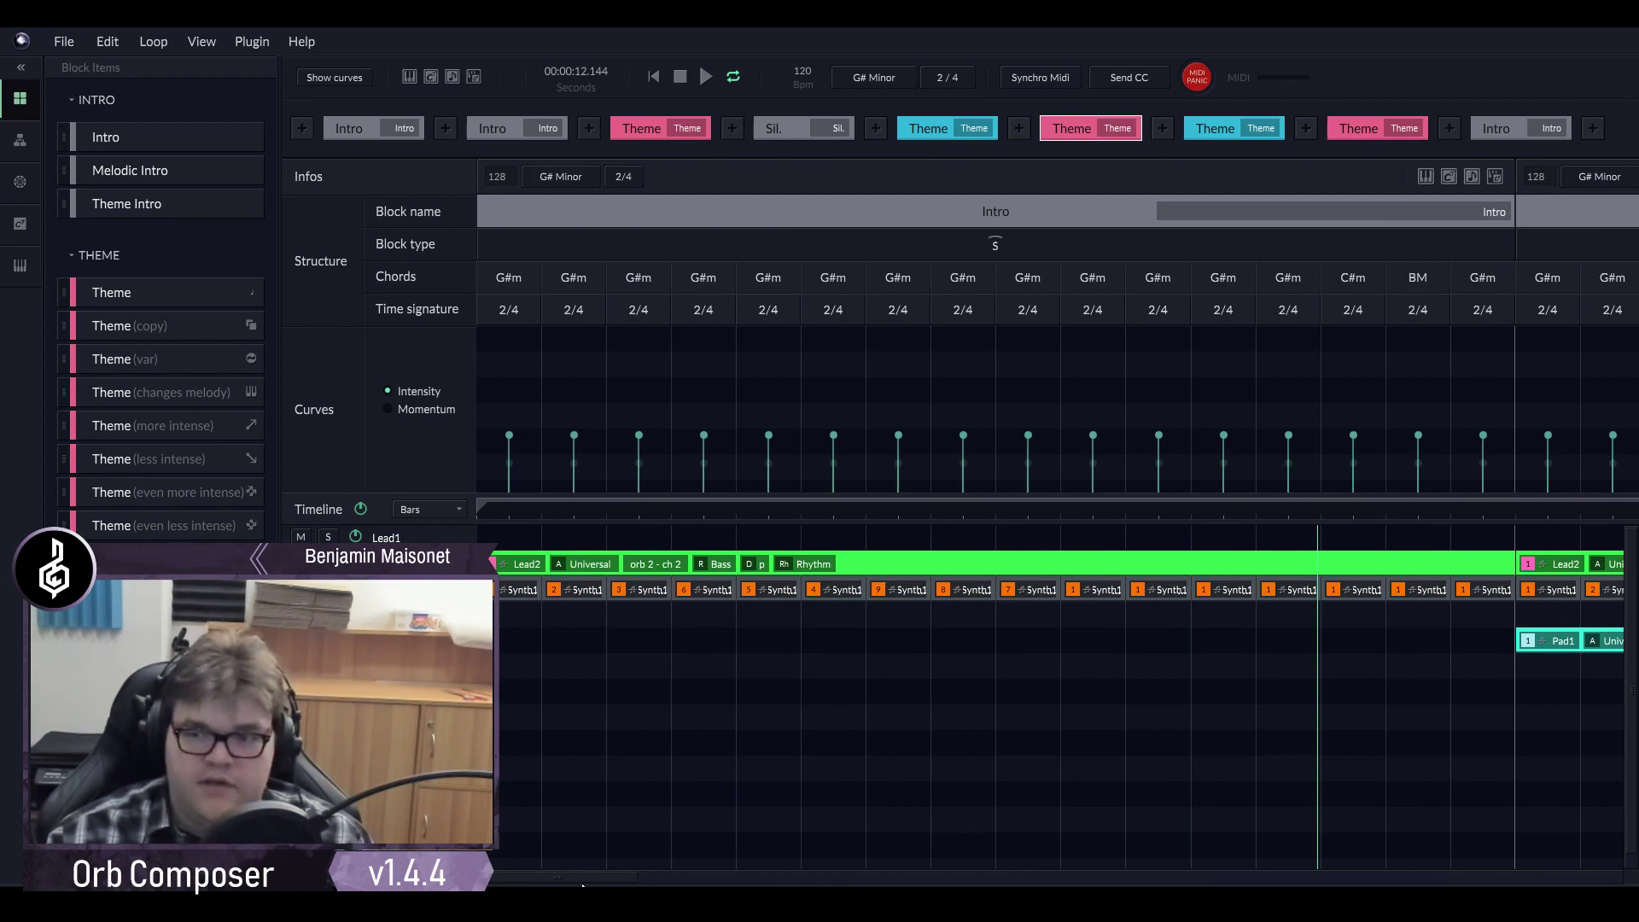
{"action": "left_click_drag", "start_coordinate": [583, 886], "coordinate": [1509, 863]}
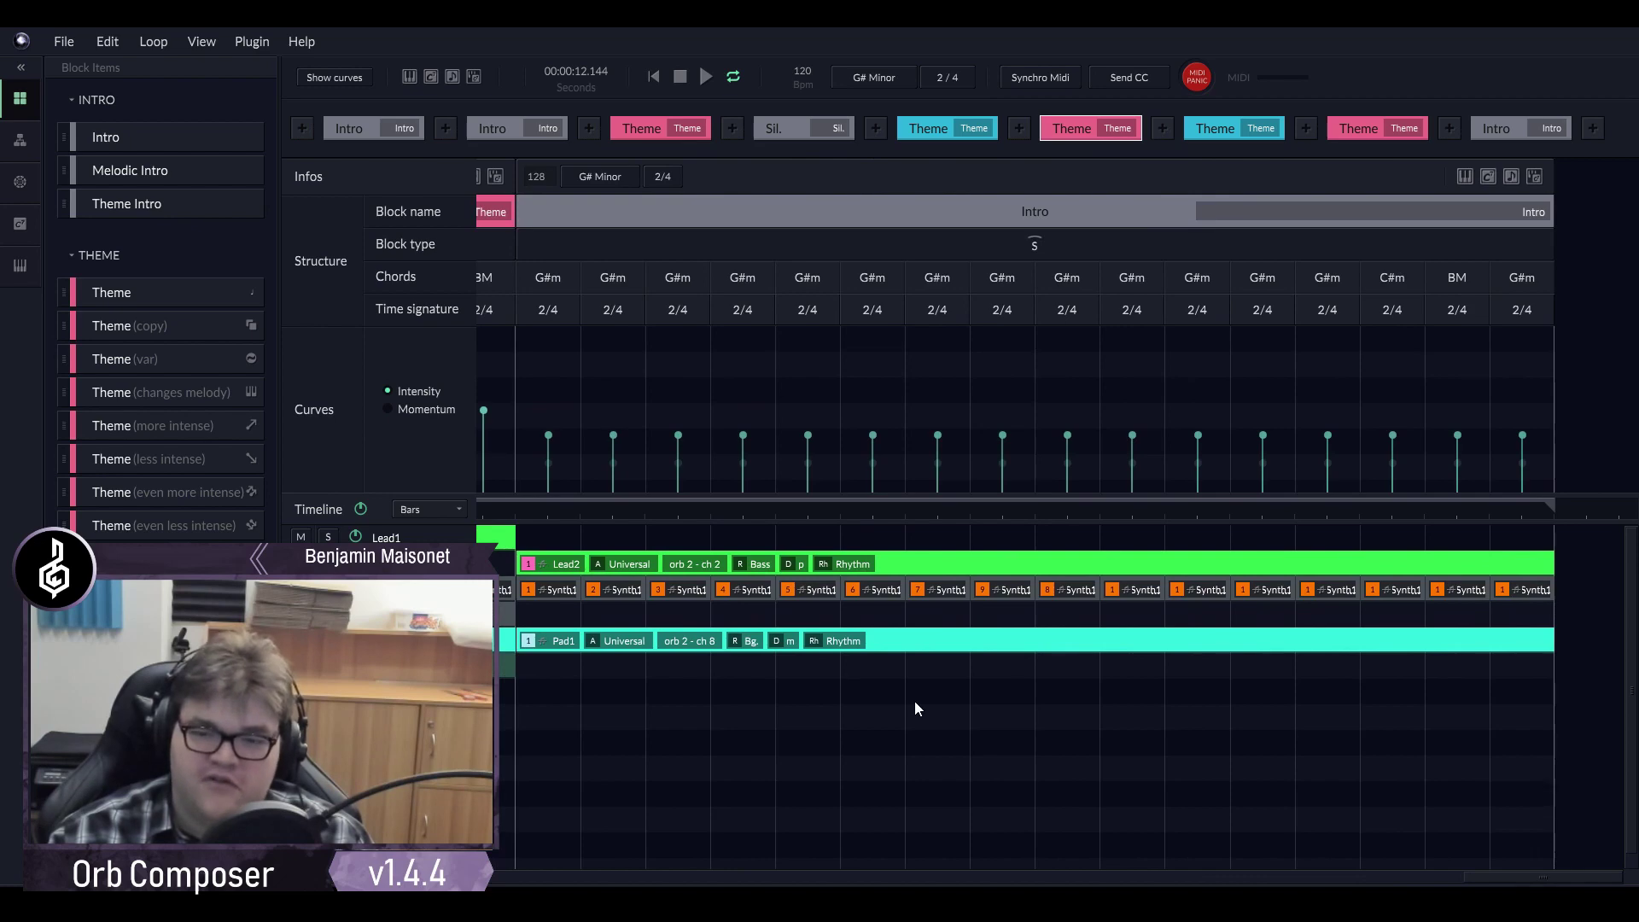
{"action": "left_click_drag", "start_coordinate": [1524, 883], "coordinate": [459, 850]}
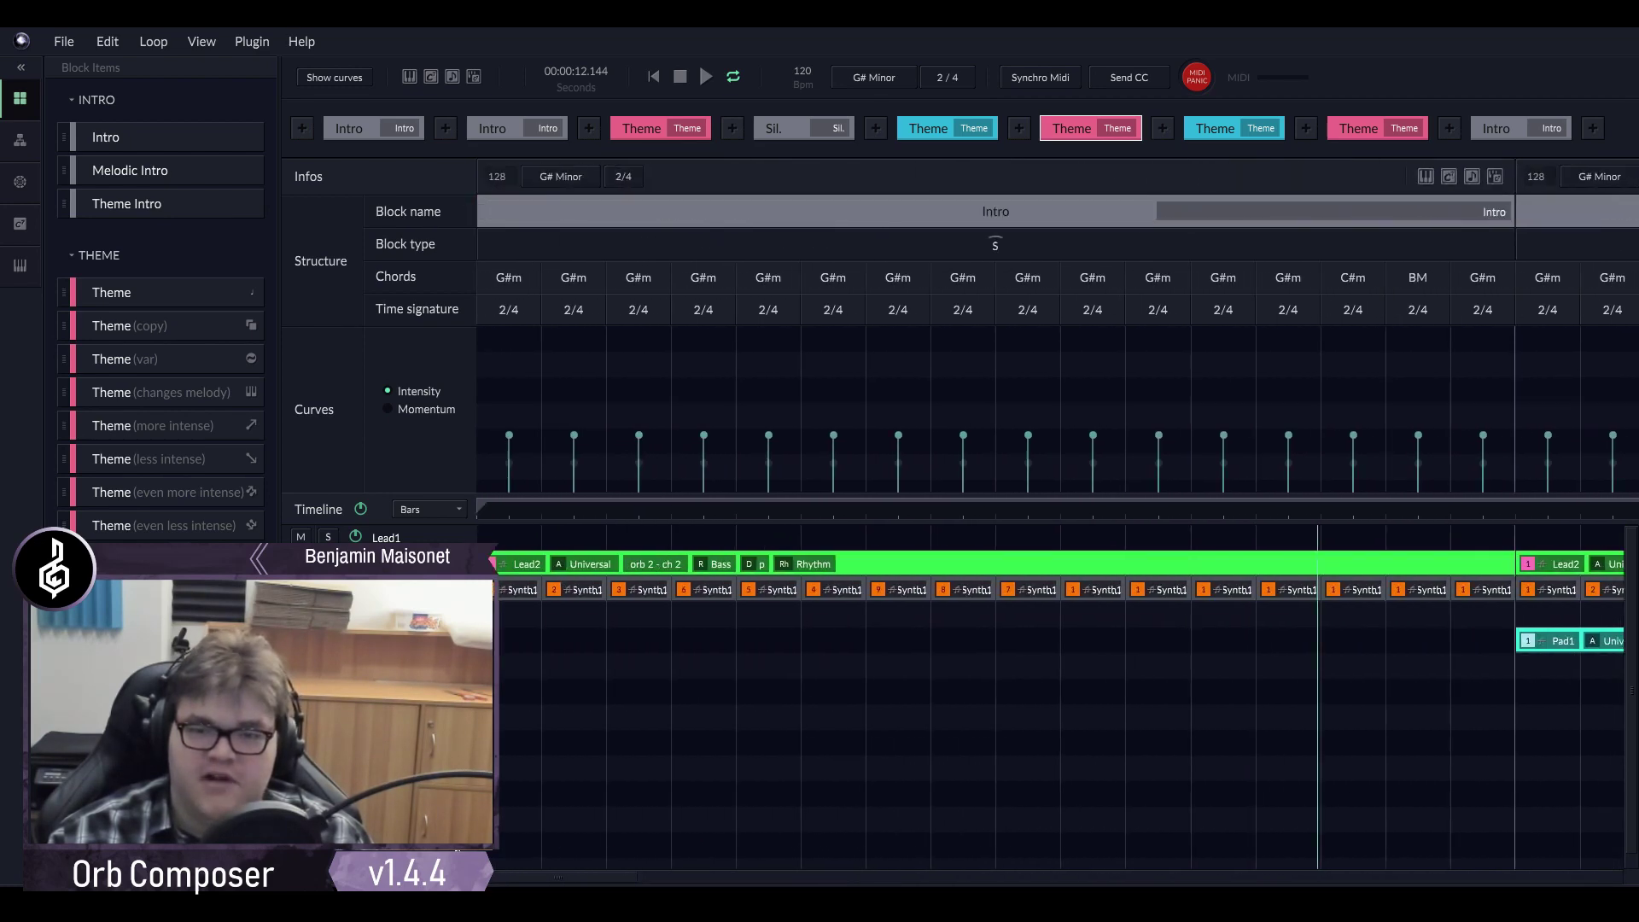